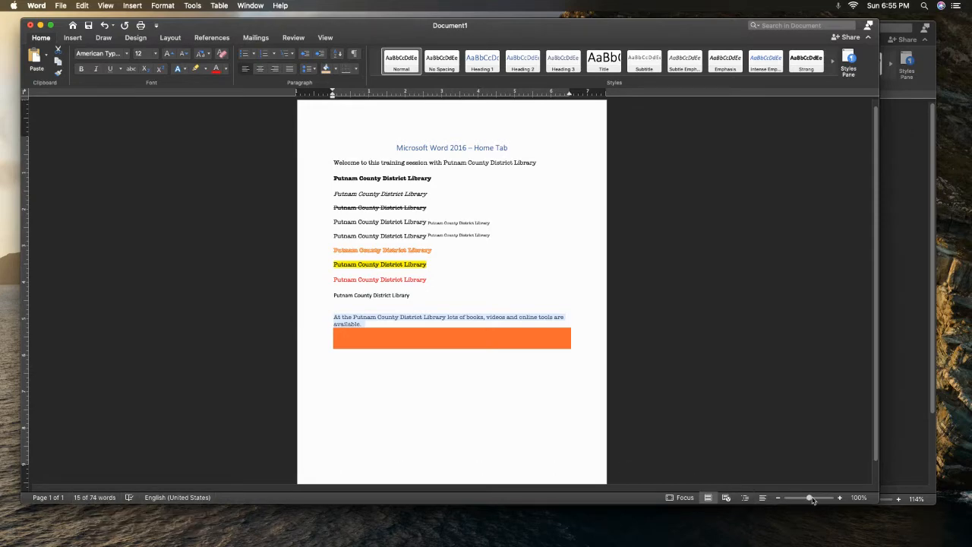
Examine the View preferences, including the ribbon group titles setting, and close them without changes.
drag(810, 499, 809, 500)
click(37, 6)
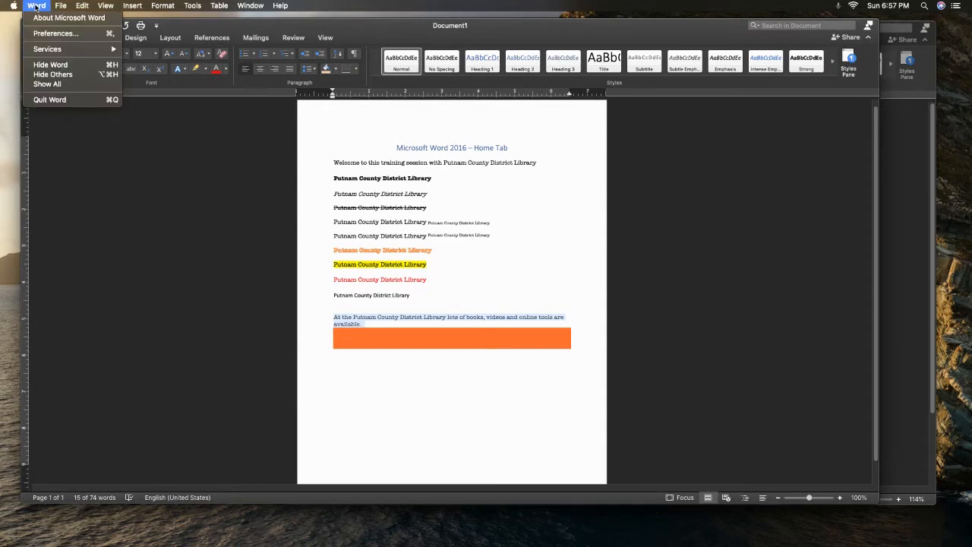
click(41, 35)
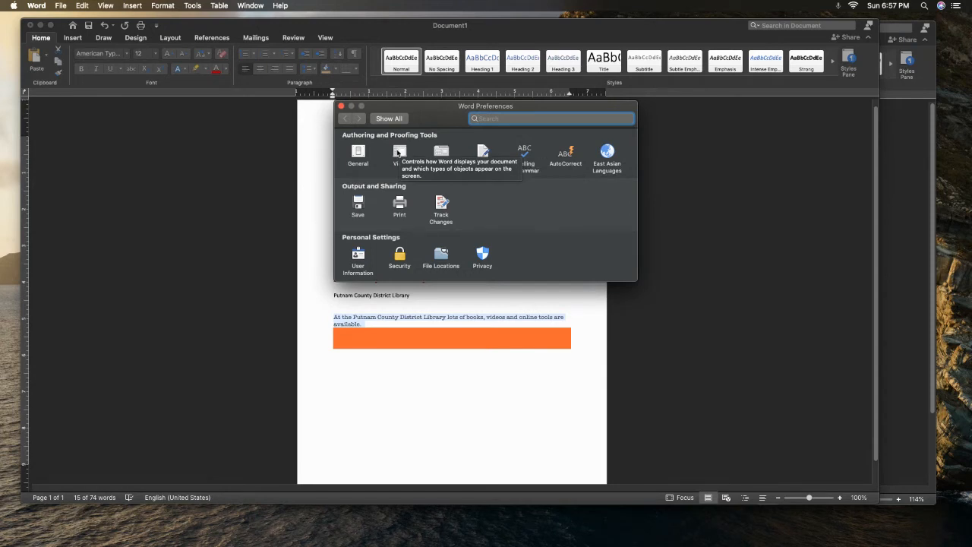
click(399, 151)
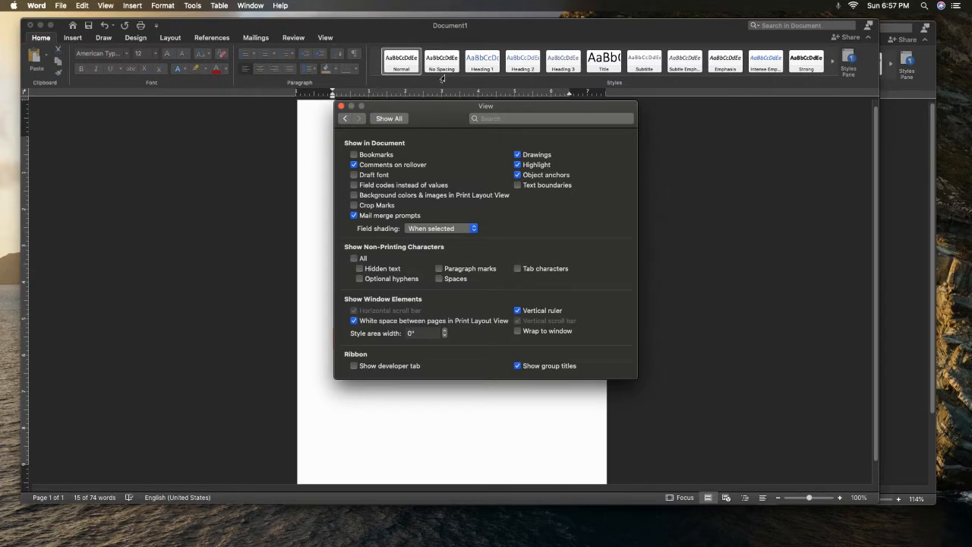
click(342, 107)
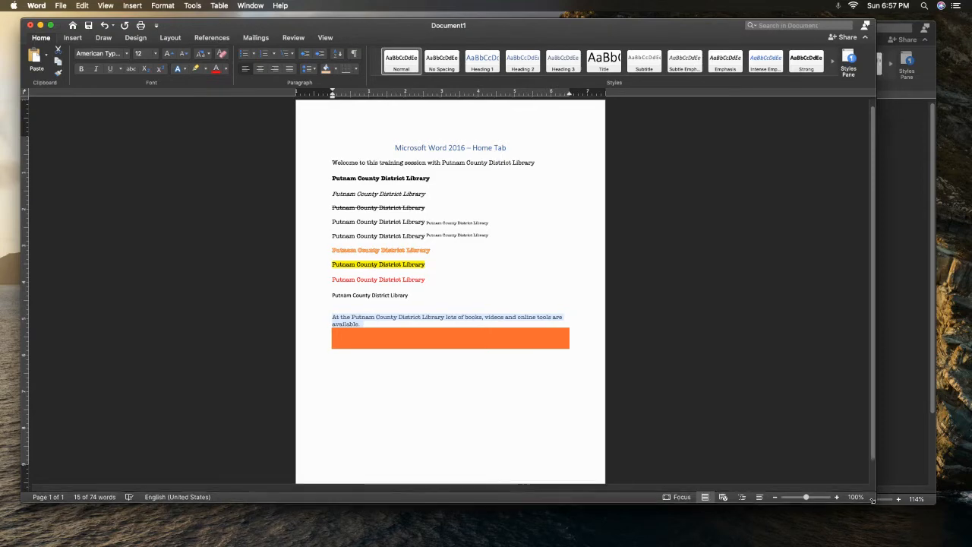
Narrow the Document1 window so both documents can be seen and make Document5 the active document.
drag(875, 498, 322, 470)
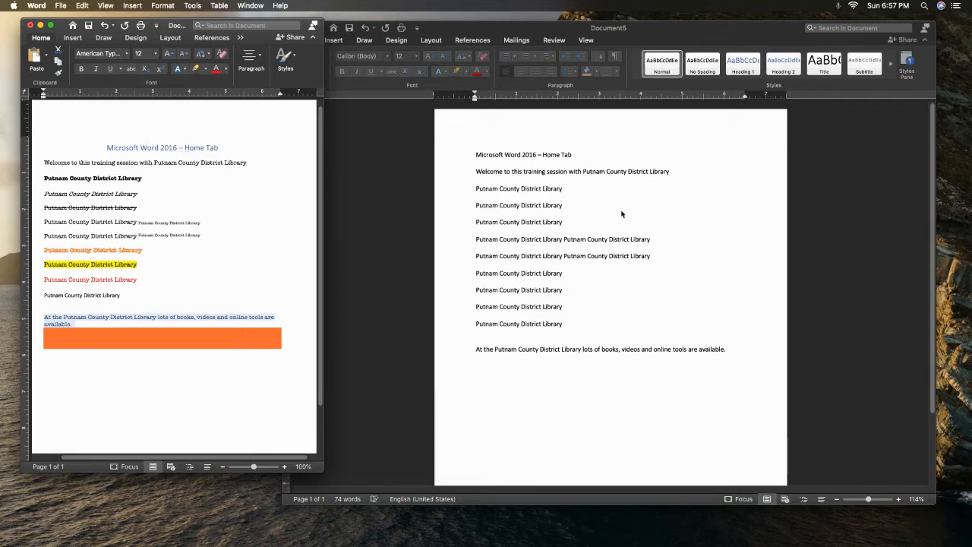
click(751, 243)
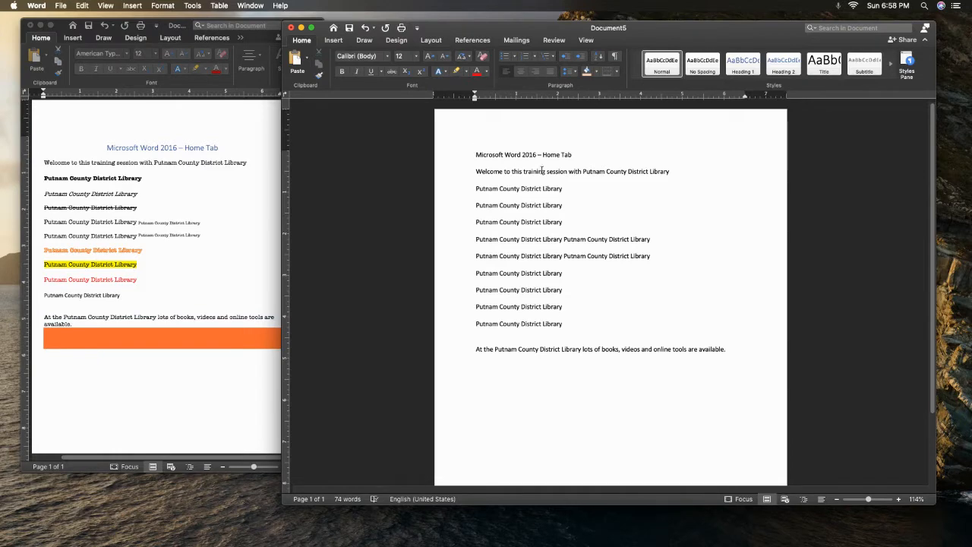
click(570, 327)
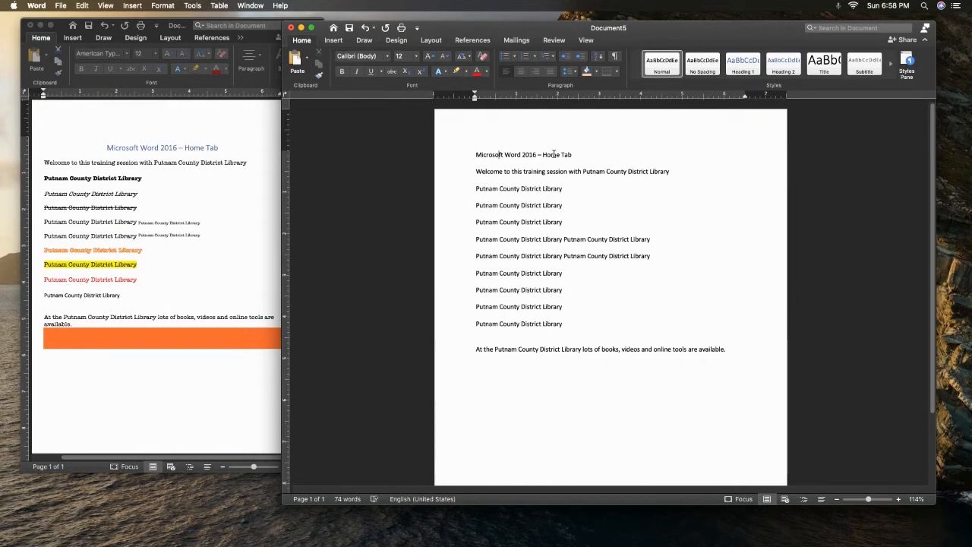
Apply the Heading 1 style to the "Microsoft Word 2016 – Home Tab" line in Document5 and centre it.
double_click(489, 155)
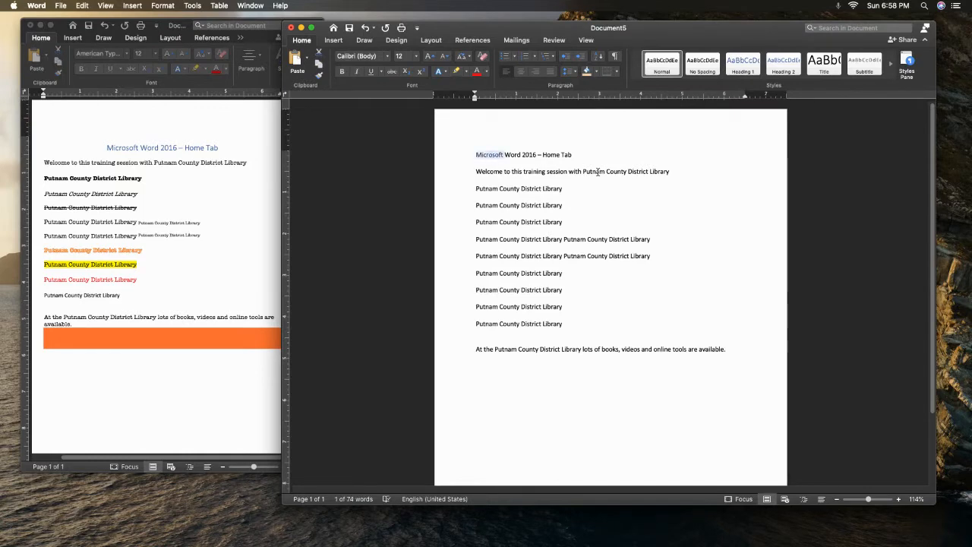
triple_click(489, 156)
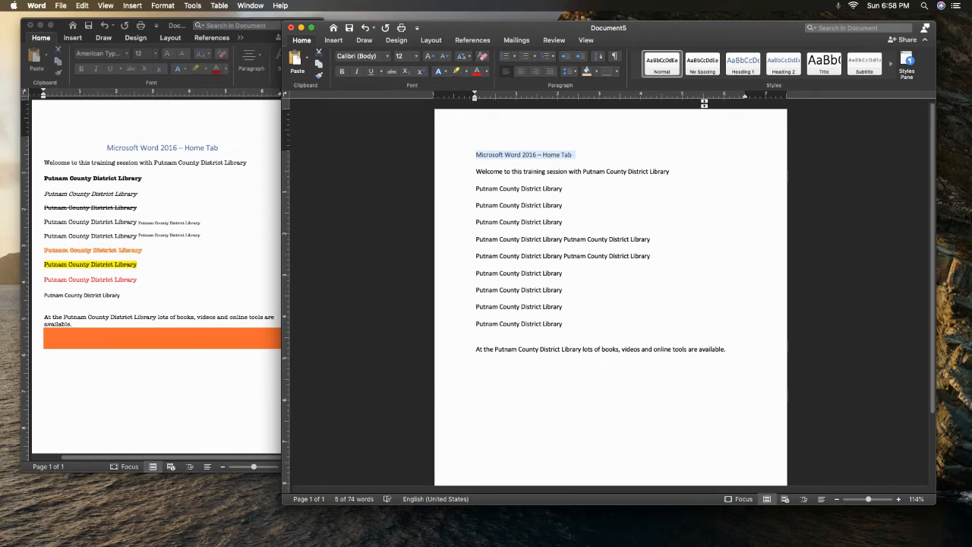
click(825, 62)
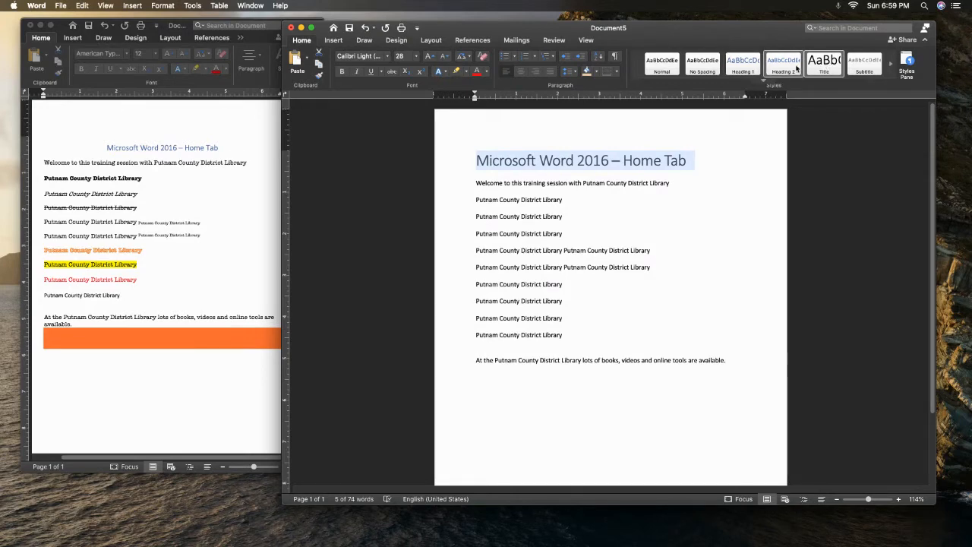
click(747, 65)
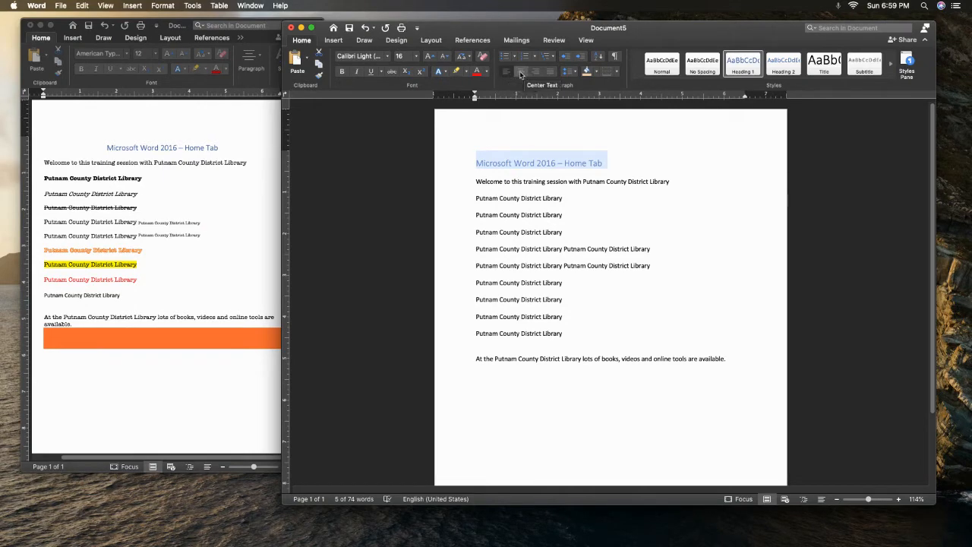
click(522, 72)
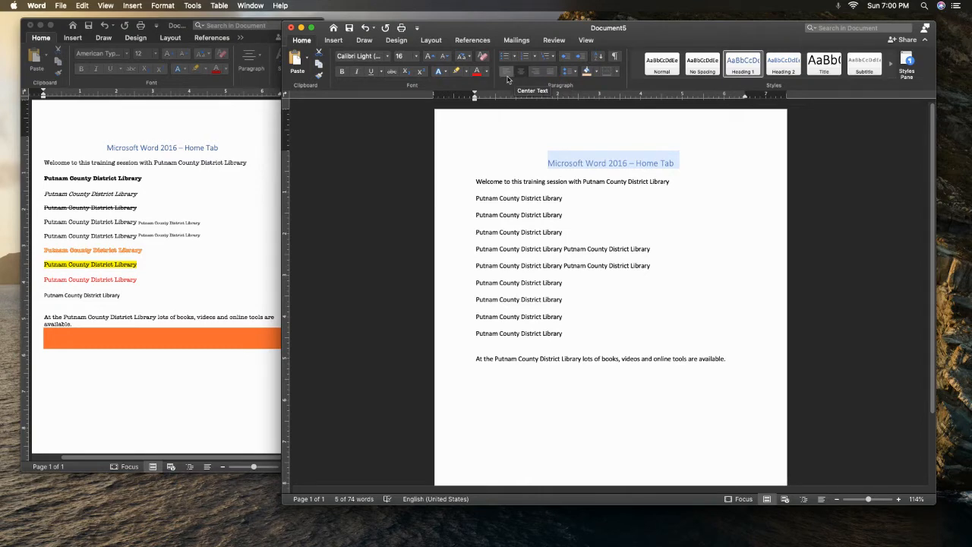
Try 2.5 line spacing on the entire text of Document5, and undo it.
click(576, 73)
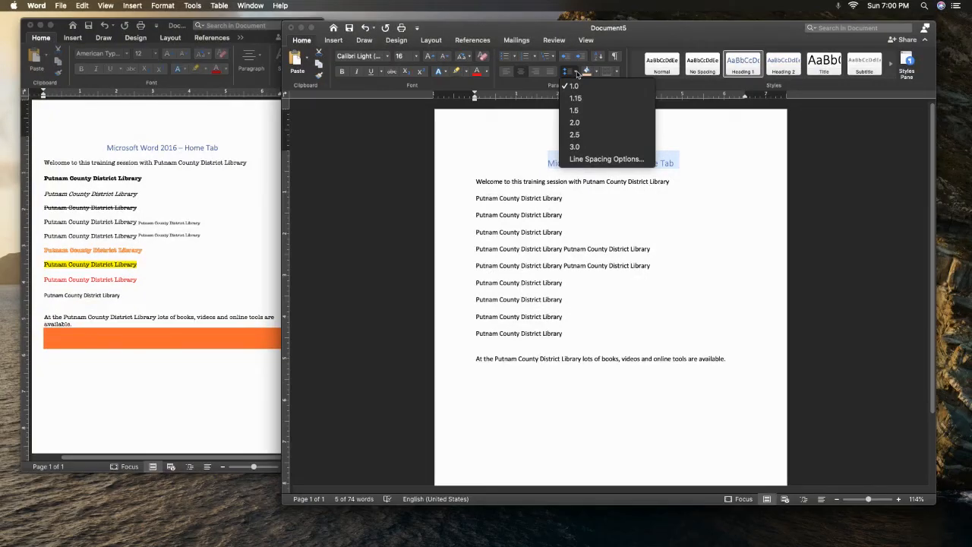
click(521, 162)
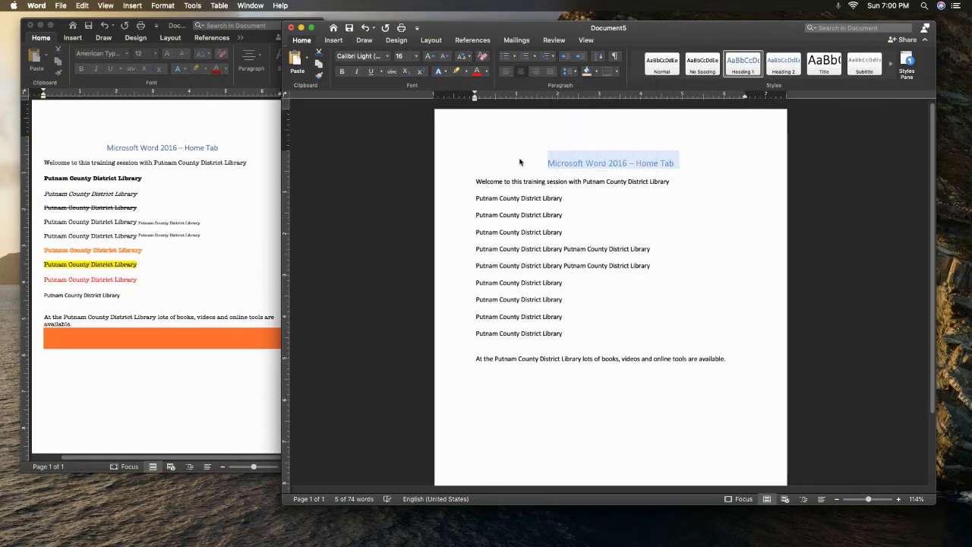
click(543, 161)
drag(543, 160, 729, 366)
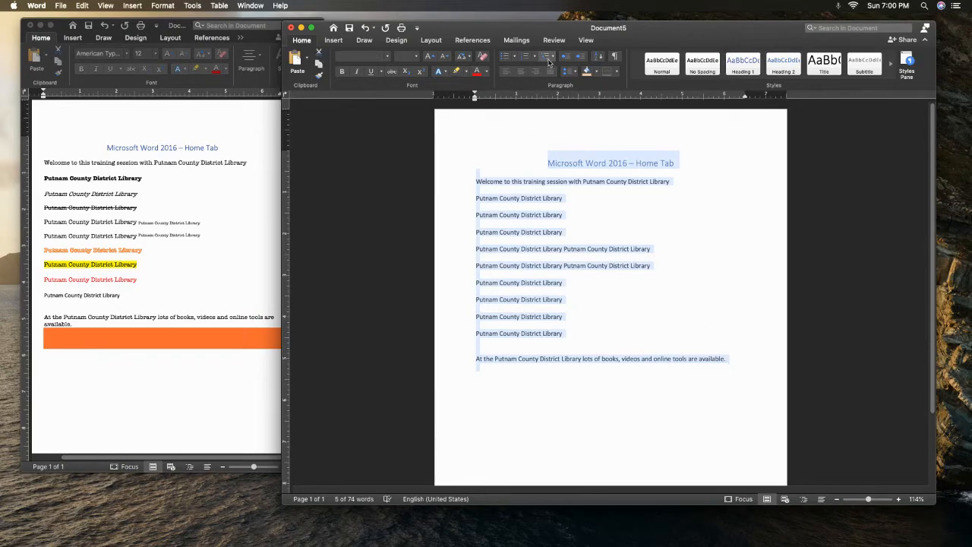
click(574, 71)
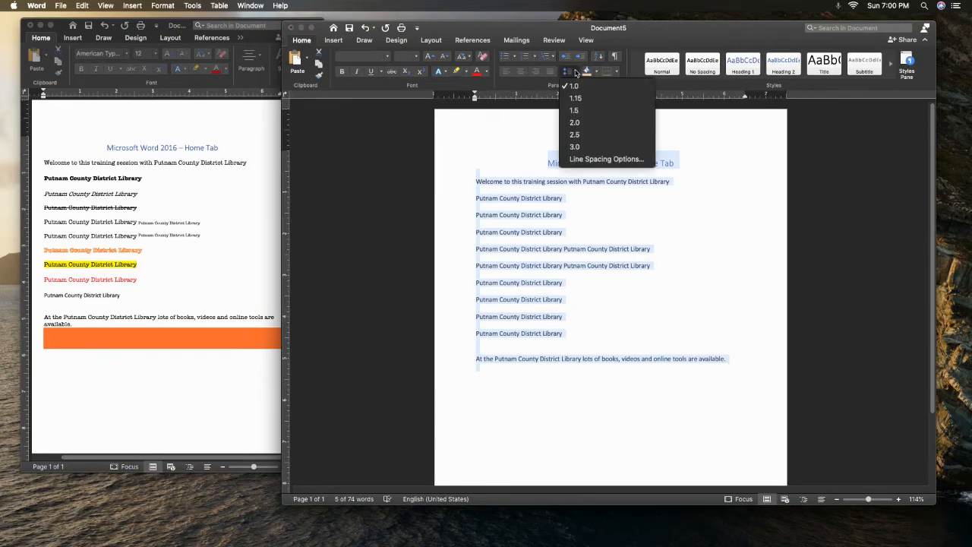
click(588, 136)
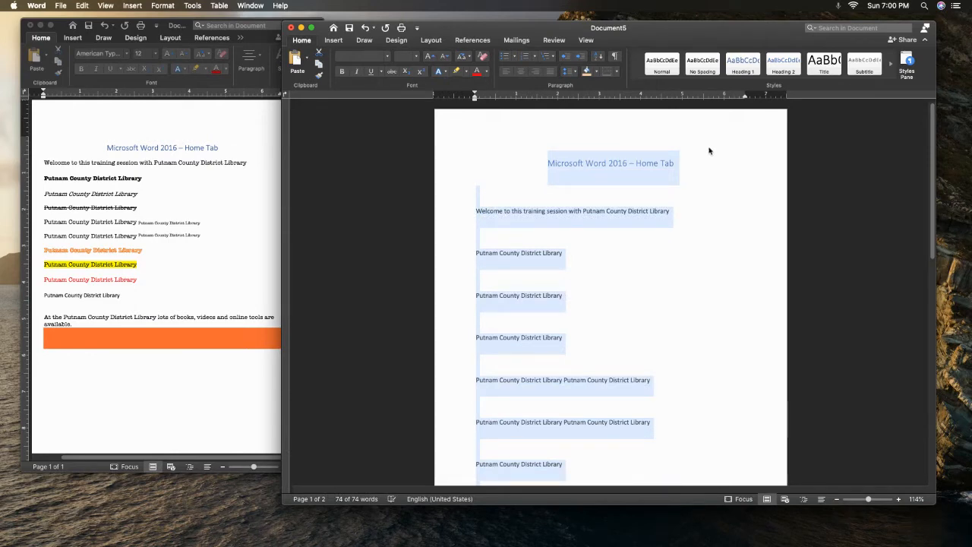
click(365, 28)
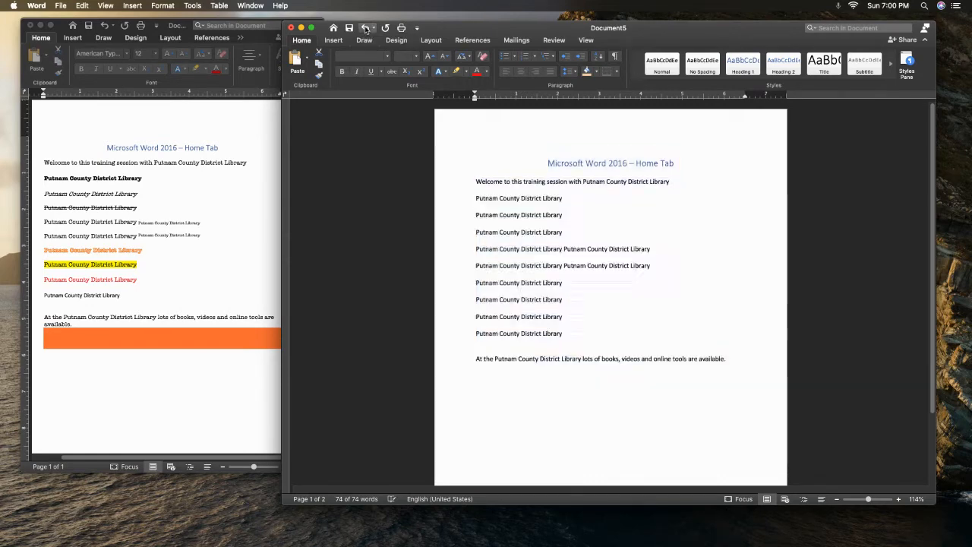
click(716, 214)
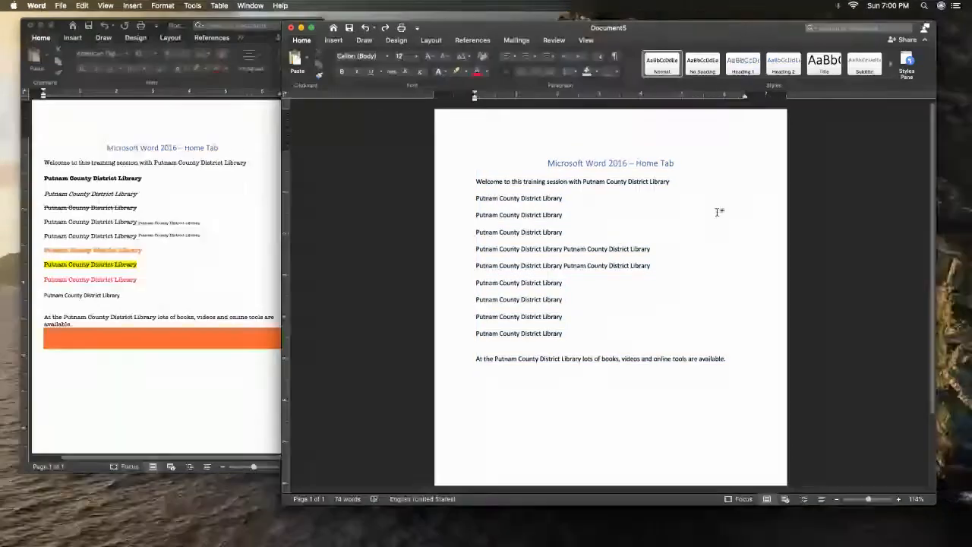
Set the font of the "Welcome to this training session" line to American Typewriter.
double_click(485, 181)
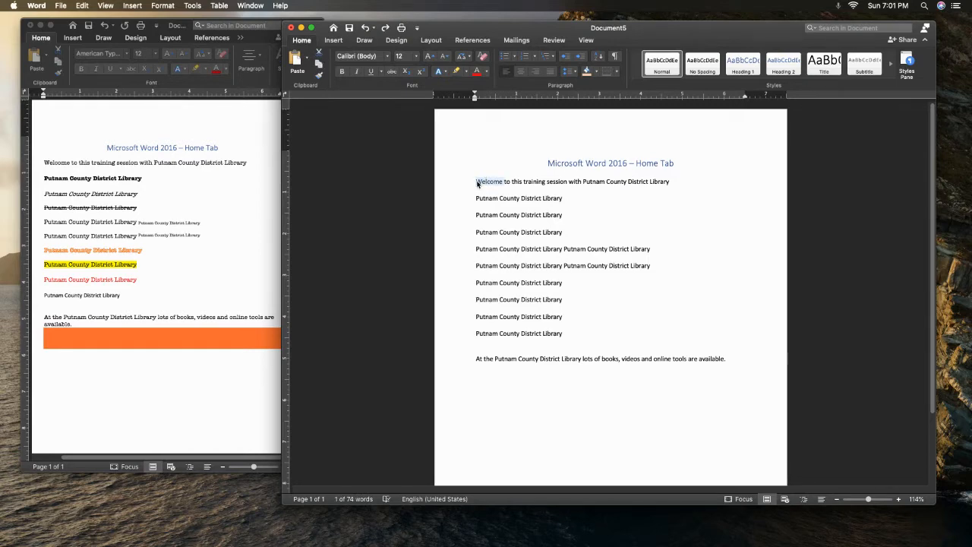
click(478, 183)
drag(478, 182, 668, 189)
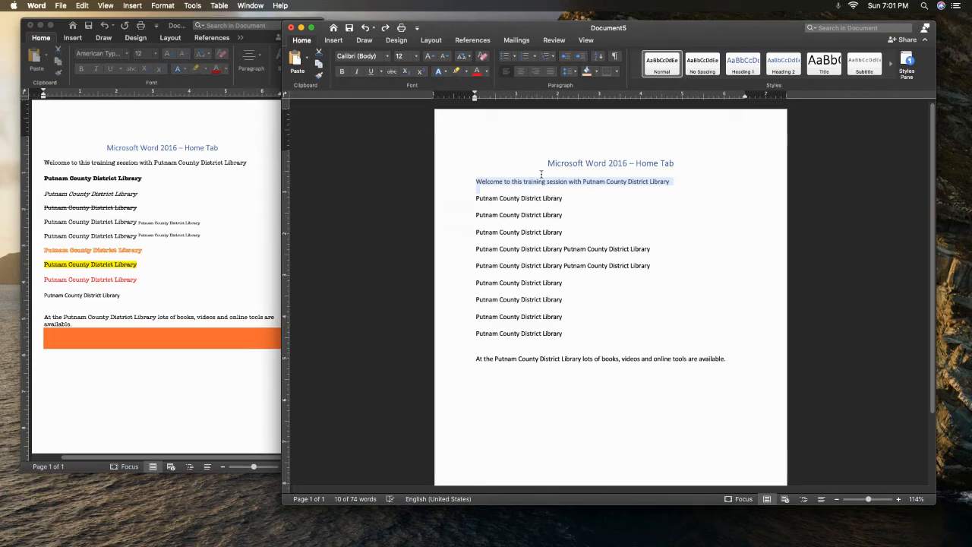
click(388, 57)
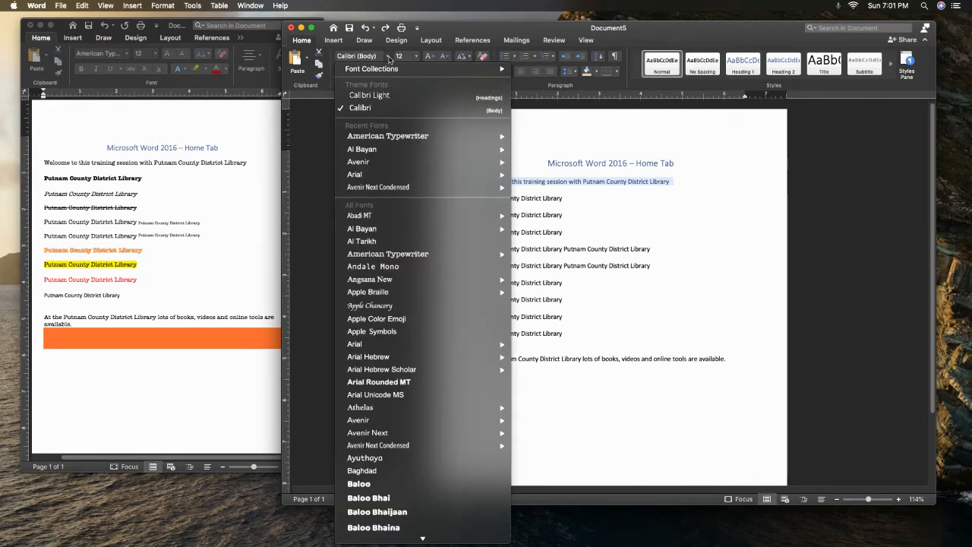
mouse_move(431, 259)
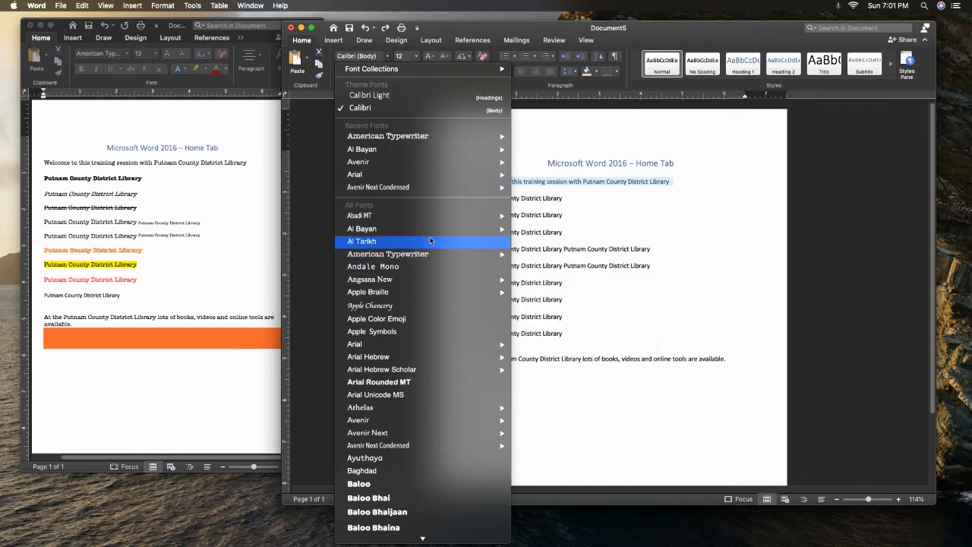
click(687, 208)
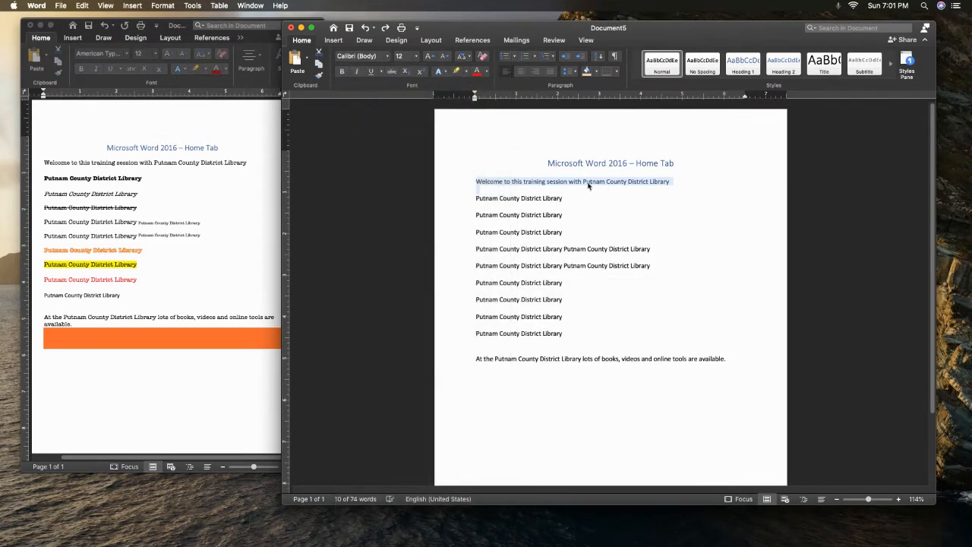
click(388, 58)
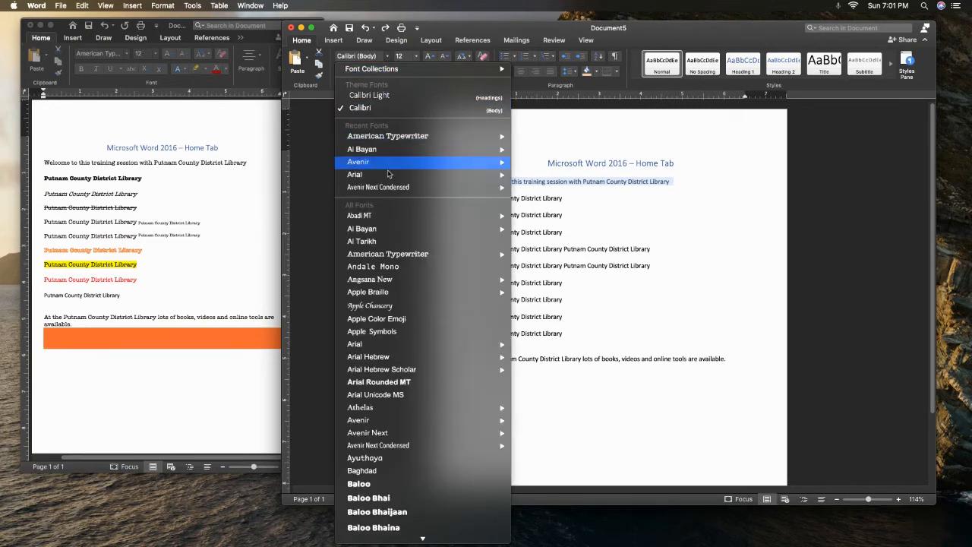
click(392, 256)
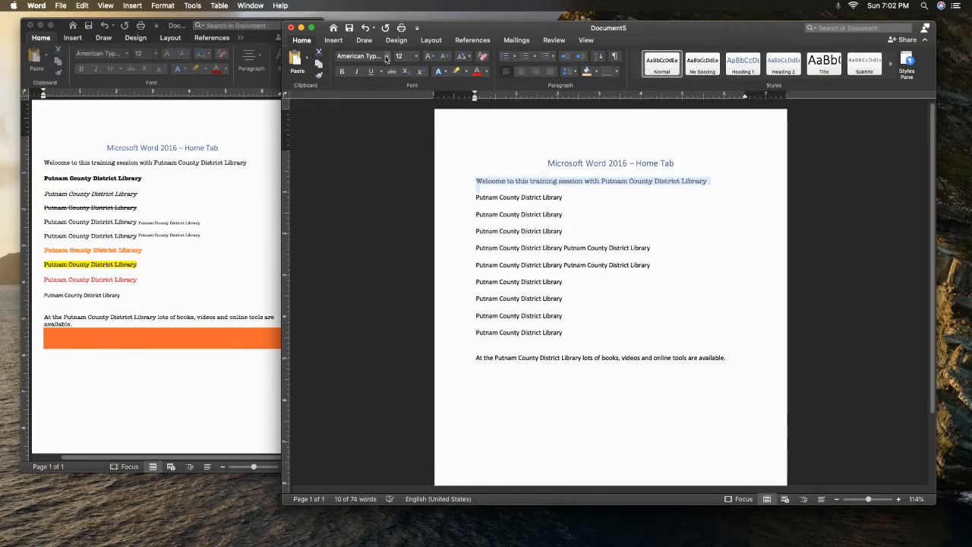
Make the first "Putnam County District Library" line below the welcome line bold.
click(521, 198)
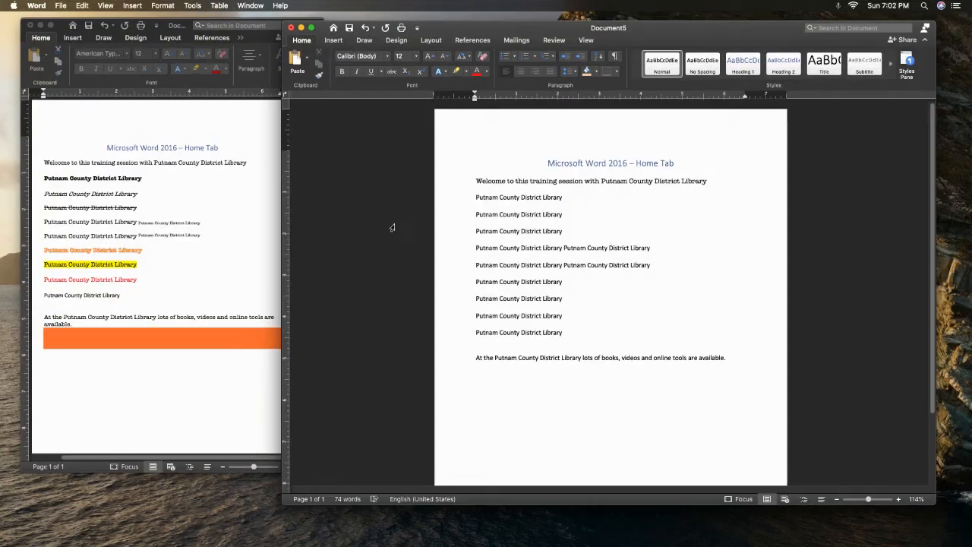
drag(476, 196, 573, 197)
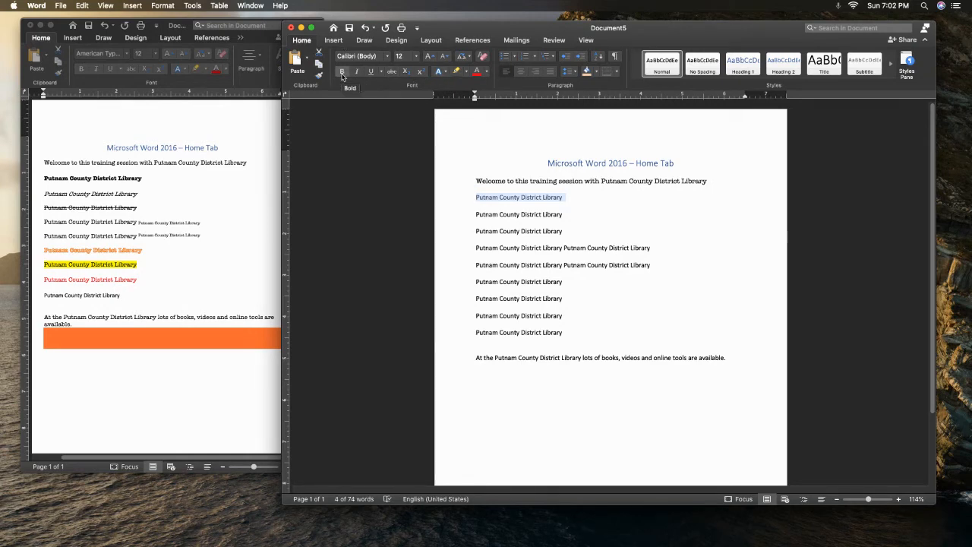
click(342, 73)
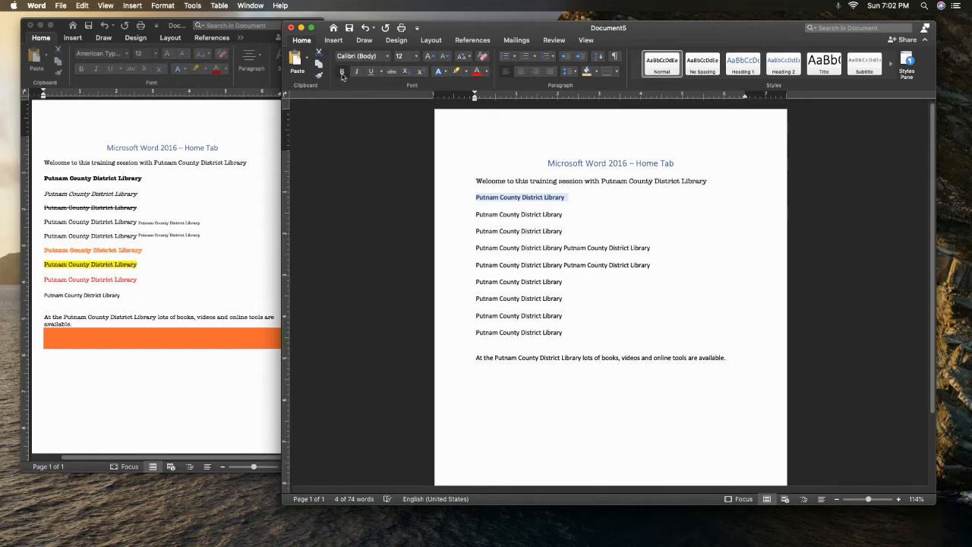
Italicize and underline the second "Putnam County District Library" line, just below the bold one.
click(483, 215)
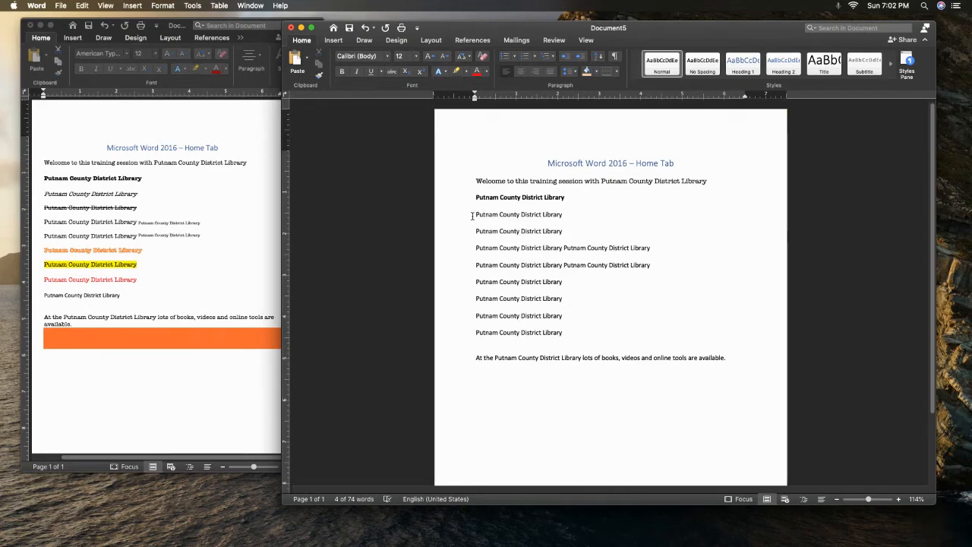
triple_click(562, 214)
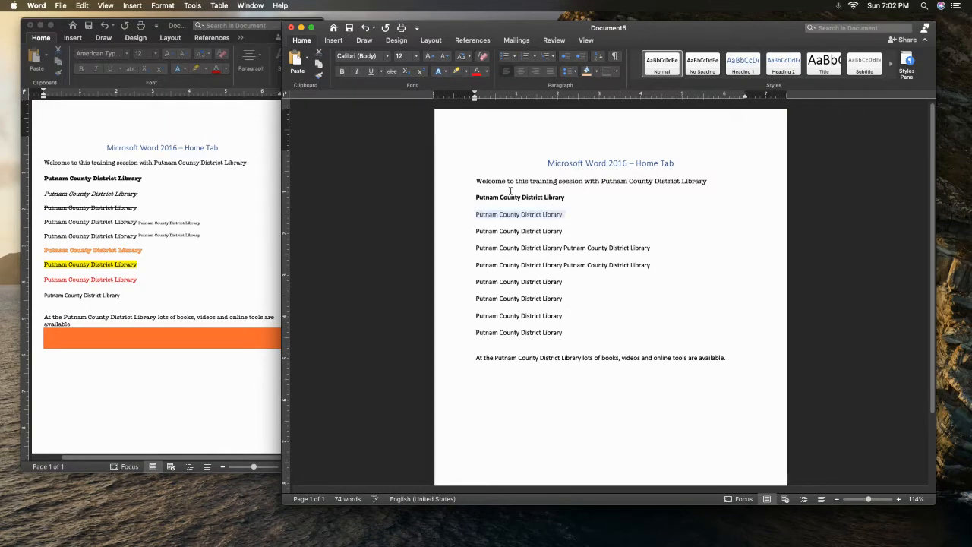
click(356, 70)
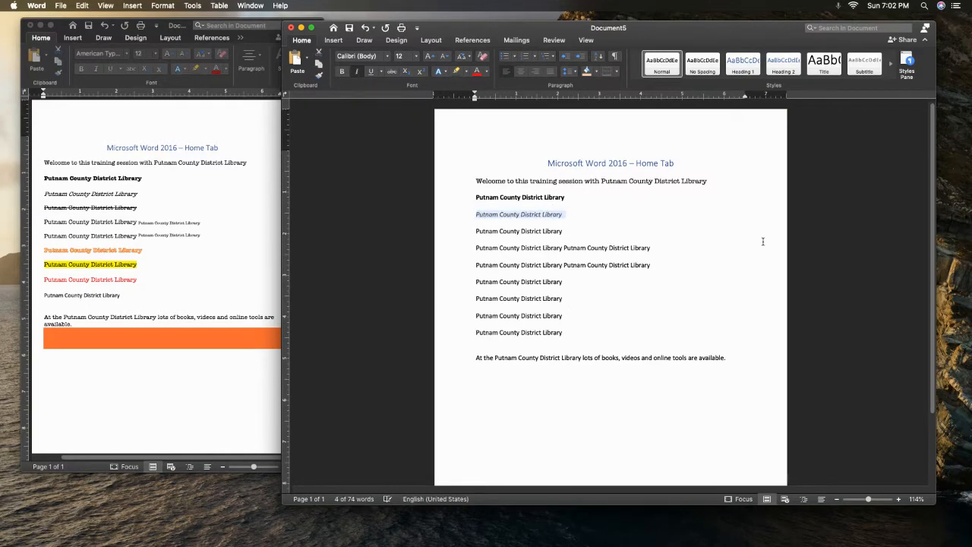
click(490, 233)
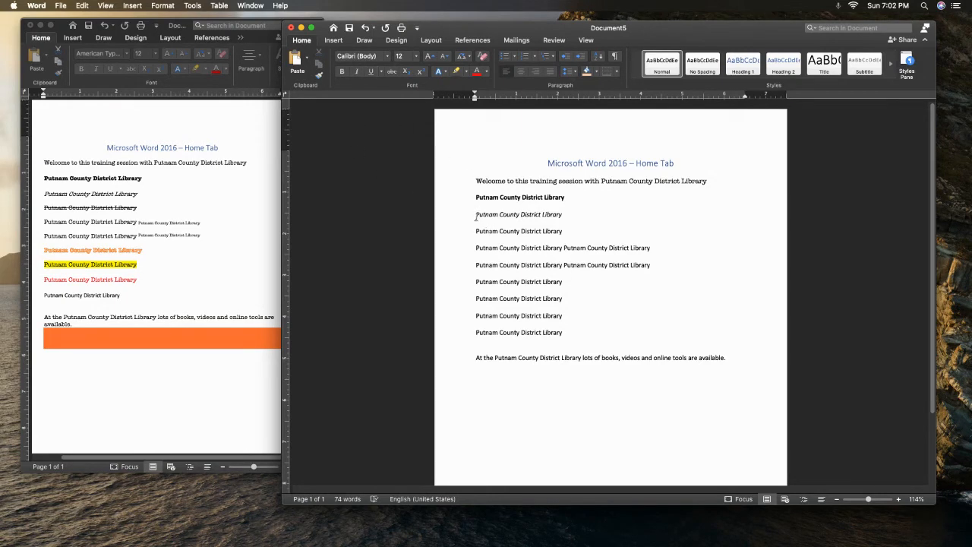
drag(474, 214, 558, 214)
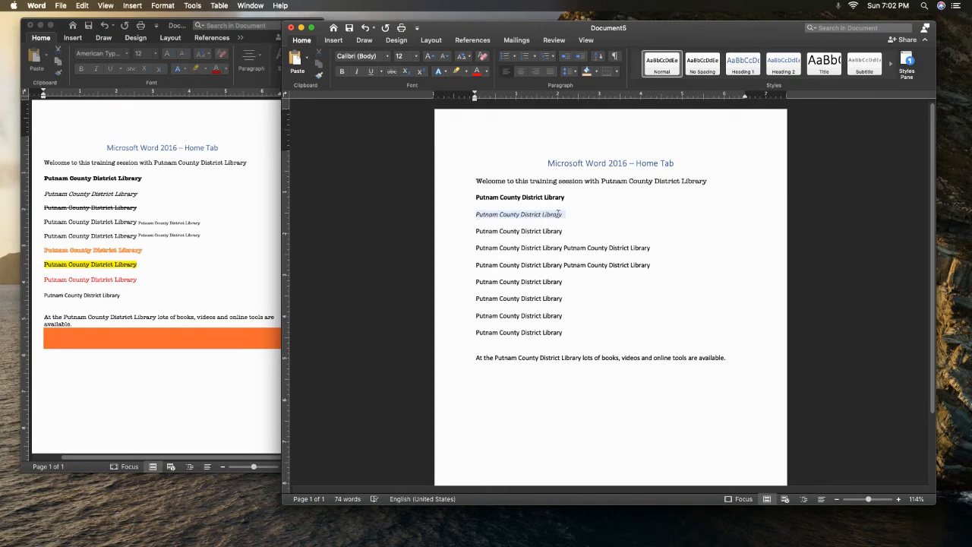
click(371, 73)
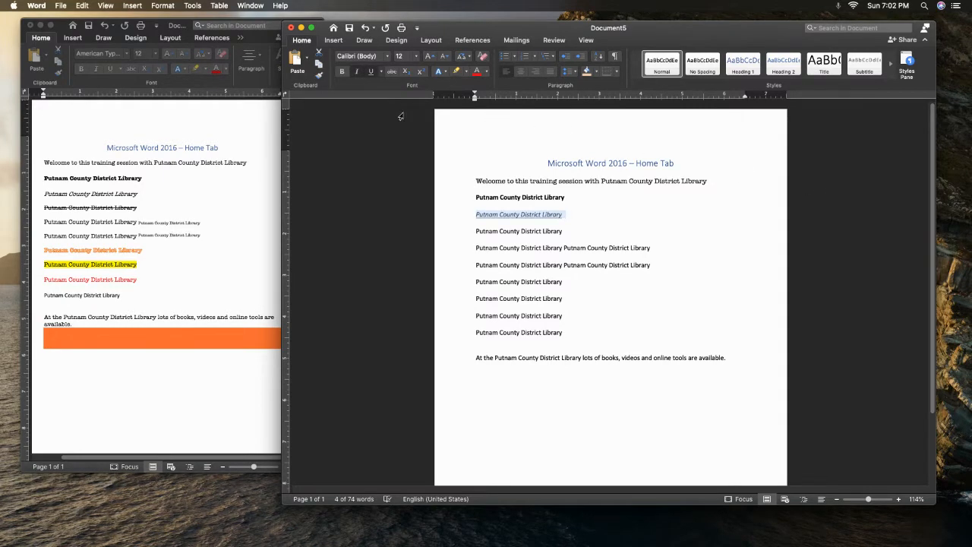
Try a dashed underline on the italic "Putnam County District Library" line, and change its underline style to wavy.
click(381, 73)
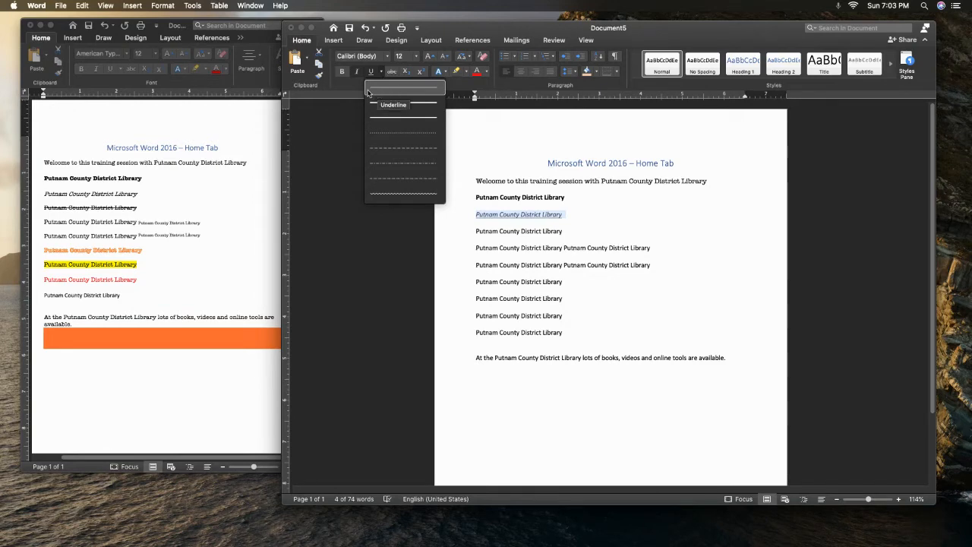
click(411, 149)
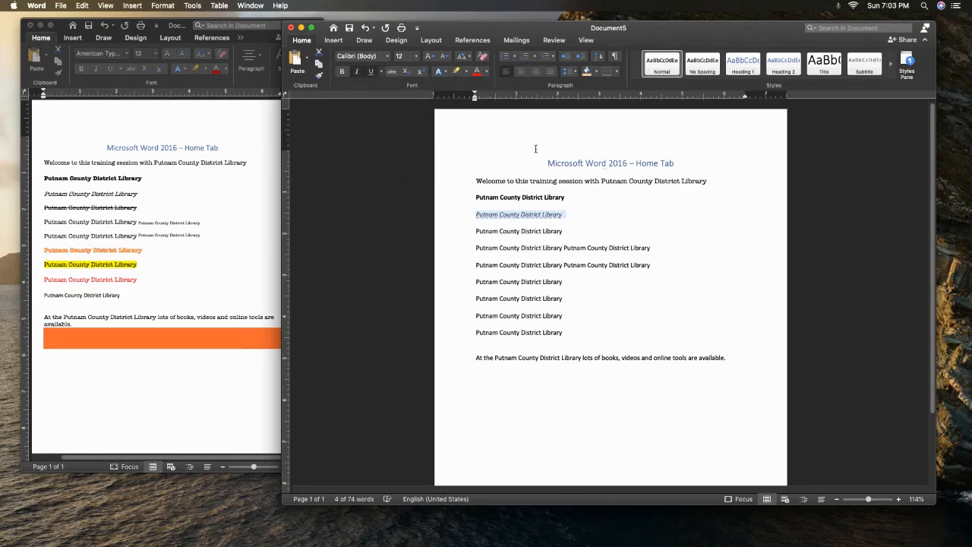
click(381, 71)
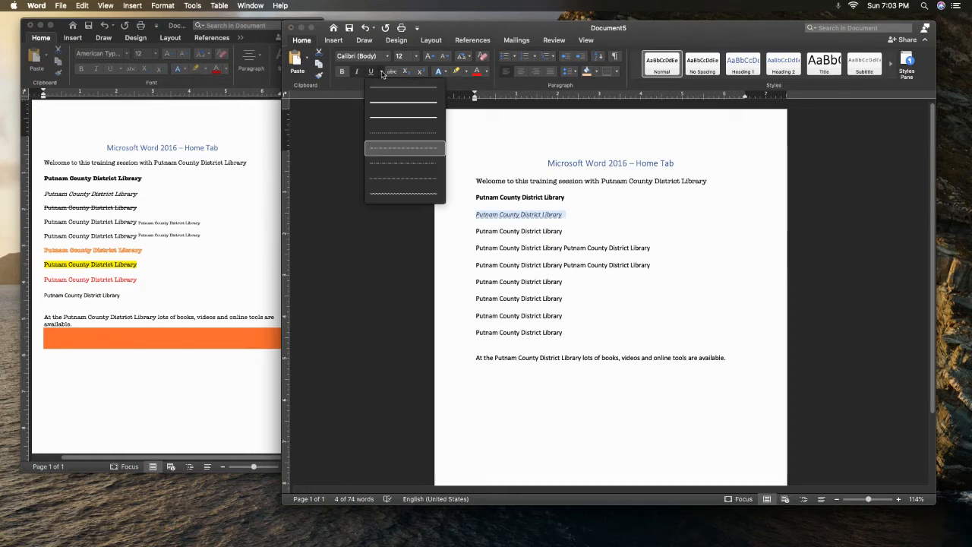
click(398, 193)
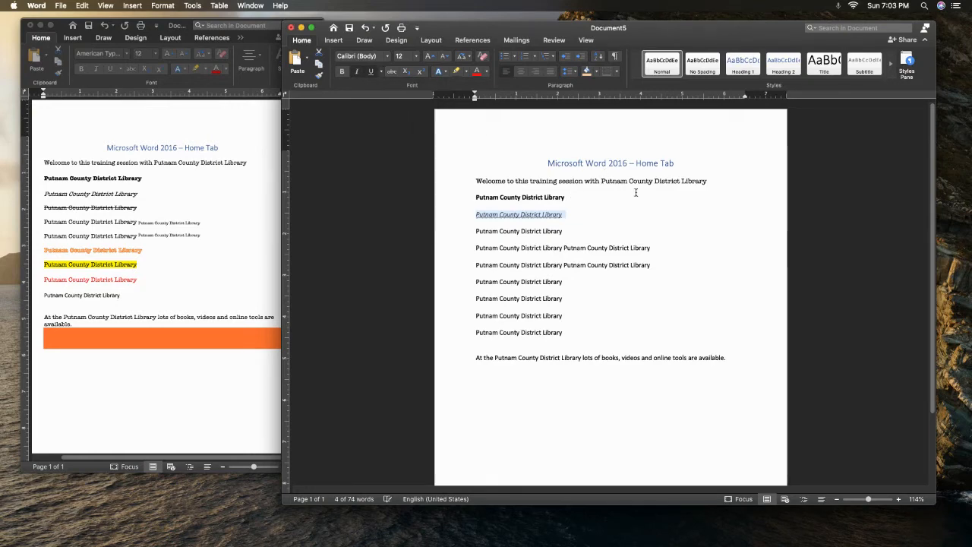
click(382, 73)
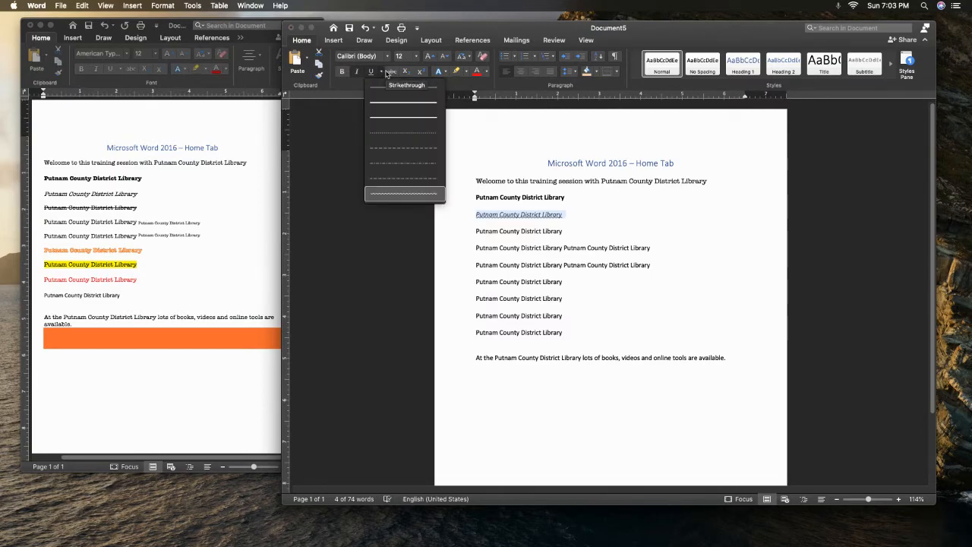
click(596, 223)
Strike through the "Putnam County District Library" line below the italic one, and make the second library name on the following line subscript.
drag(474, 230, 559, 233)
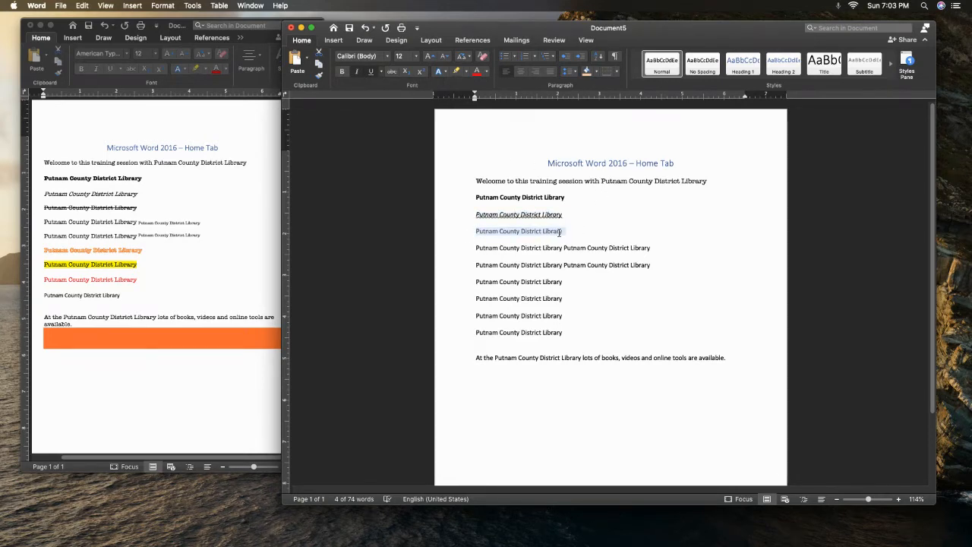
click(392, 72)
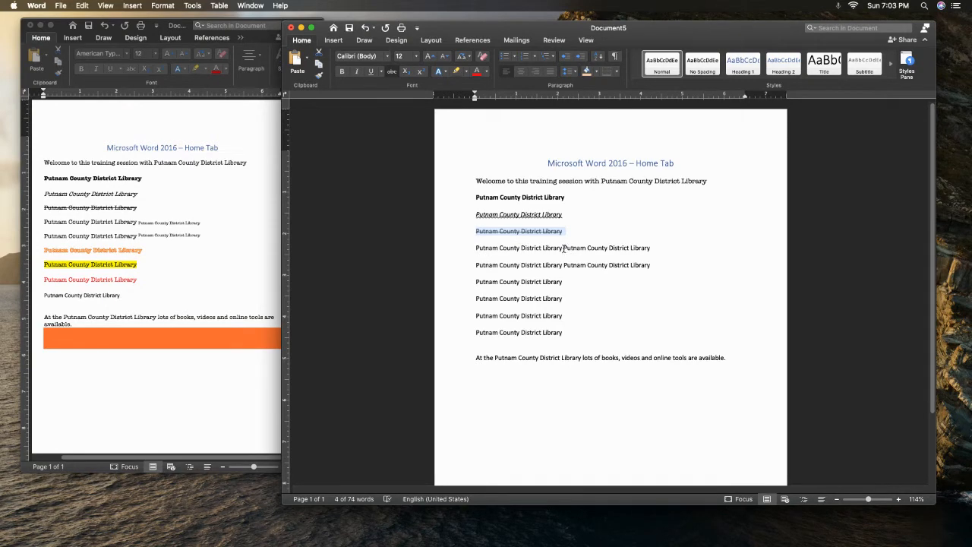
drag(563, 248, 650, 256)
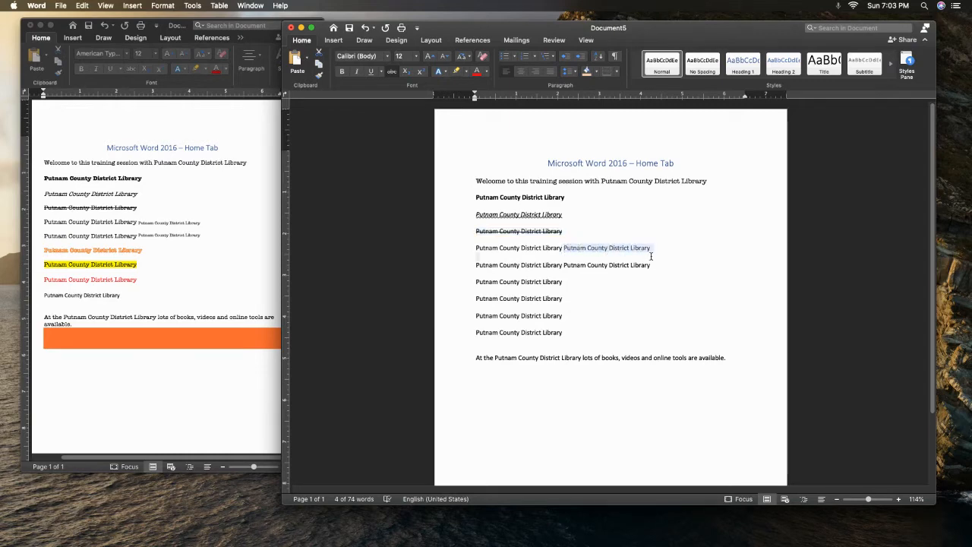
click(410, 76)
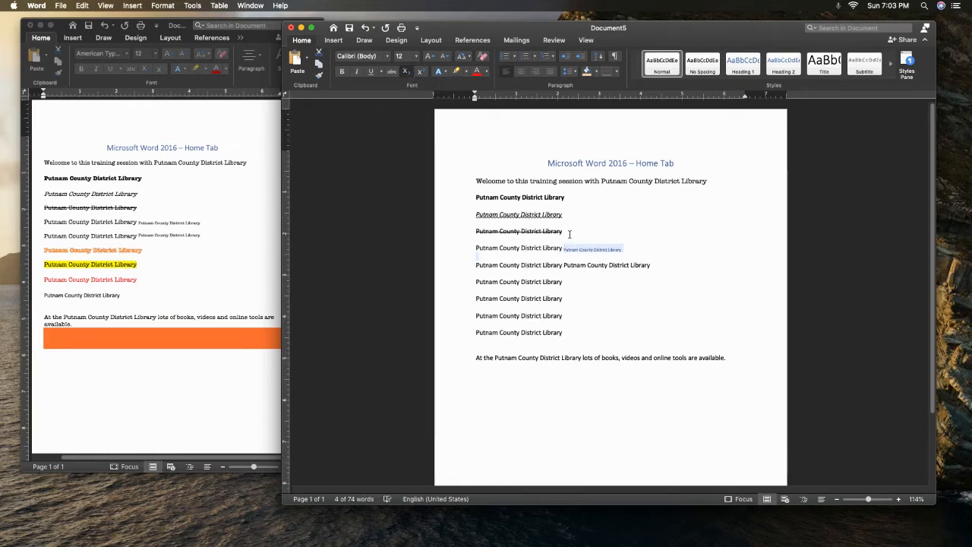
click(573, 267)
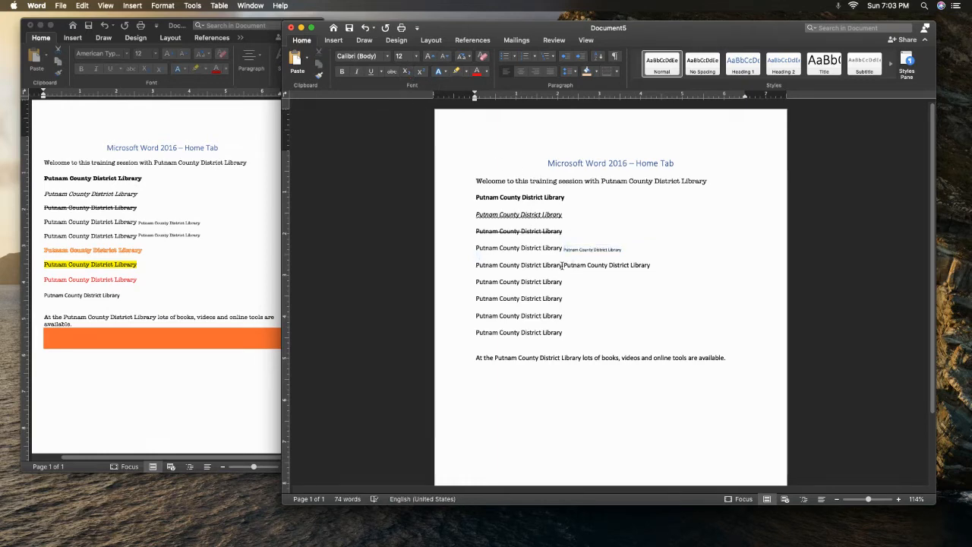
drag(543, 265, 618, 278)
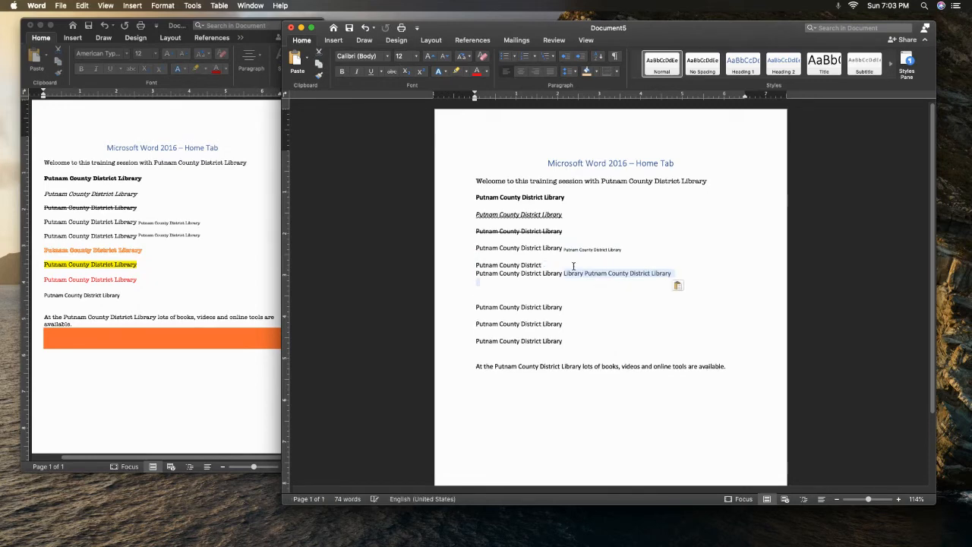
click(366, 28)
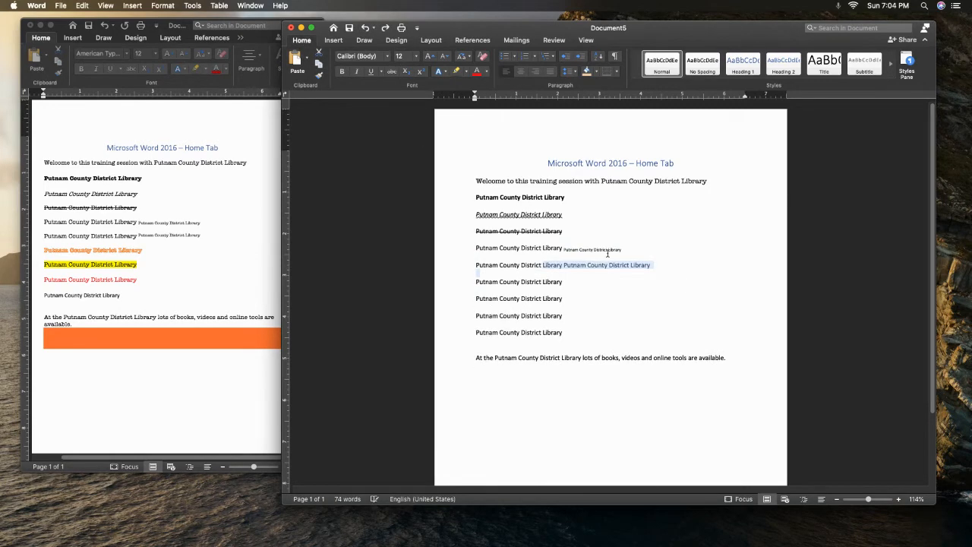
Make the second "Putnam County District Library" superscript on the line just below the subscript text.
click(575, 279)
drag(562, 264, 646, 267)
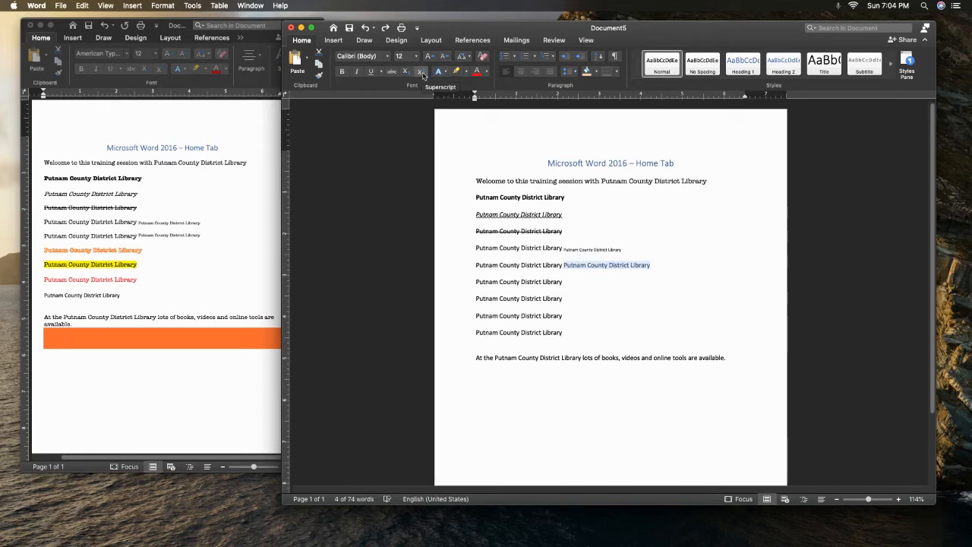
click(422, 73)
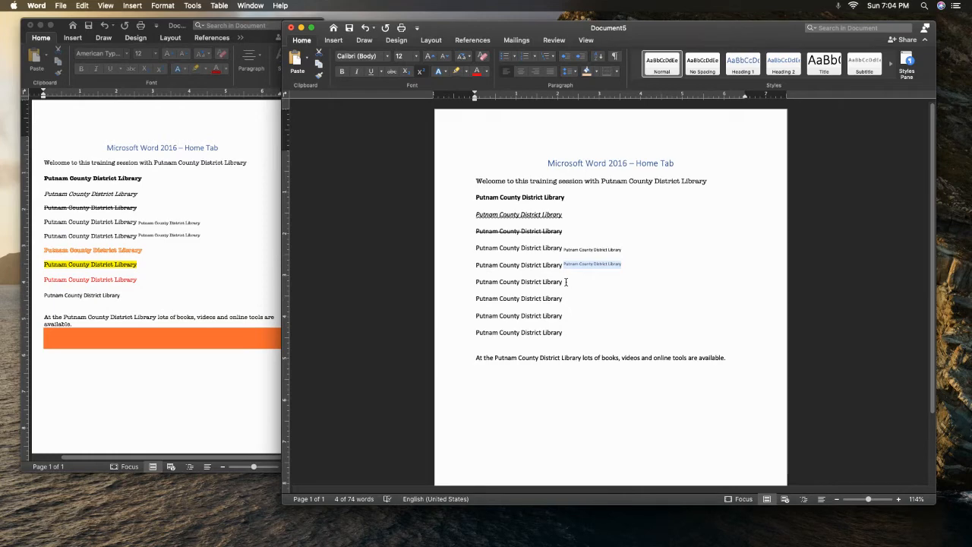
Try a large gold glow text effect on the "Putnam County District Library" line just below the superscript text.
drag(565, 282, 476, 283)
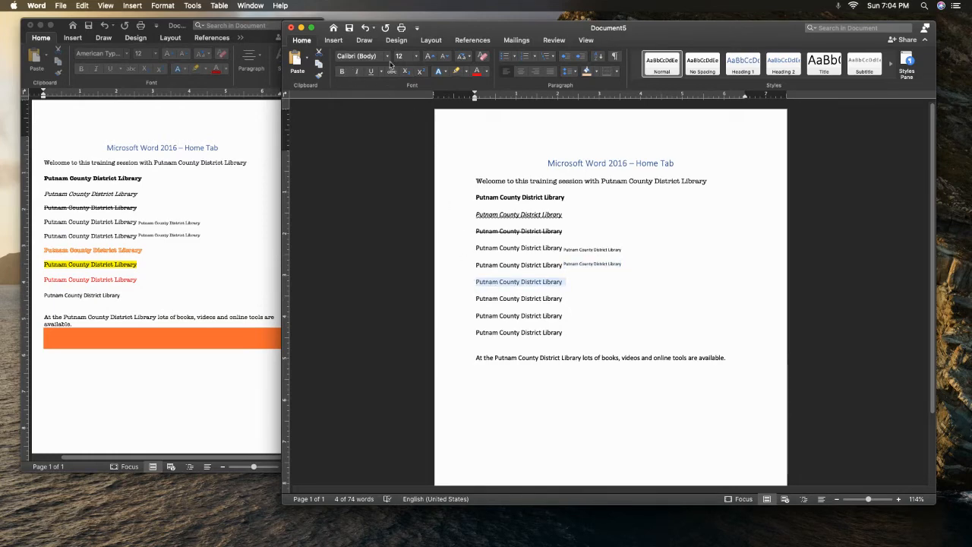
click(447, 71)
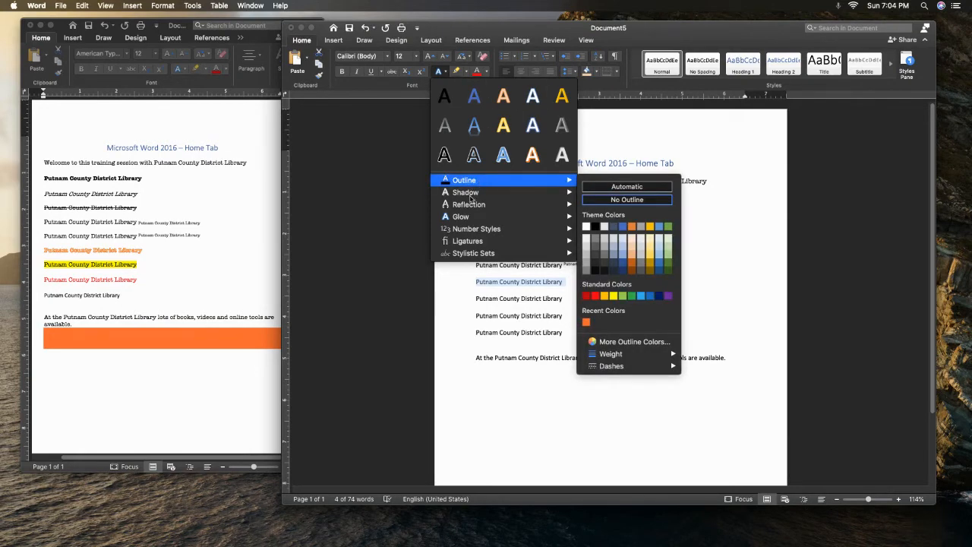
mouse_move(468, 197)
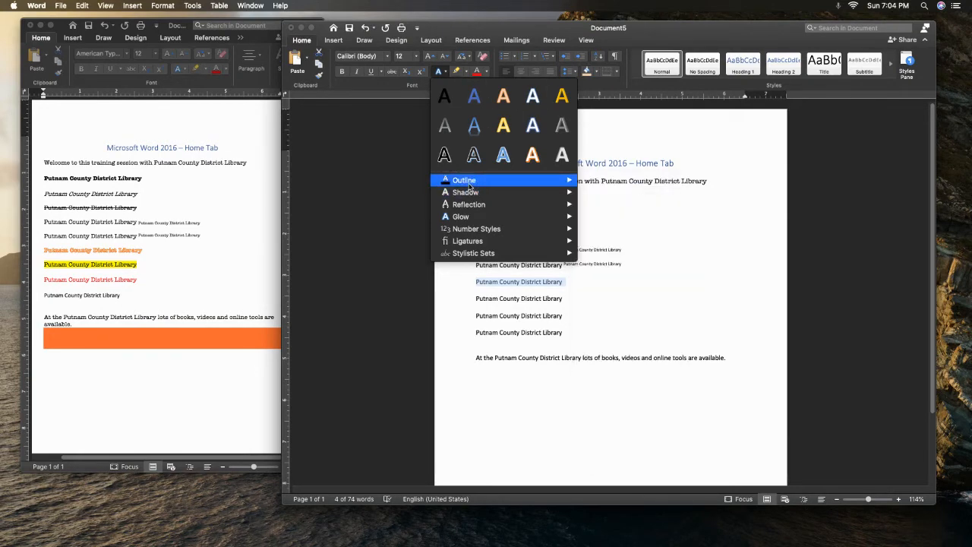
mouse_move(468, 219)
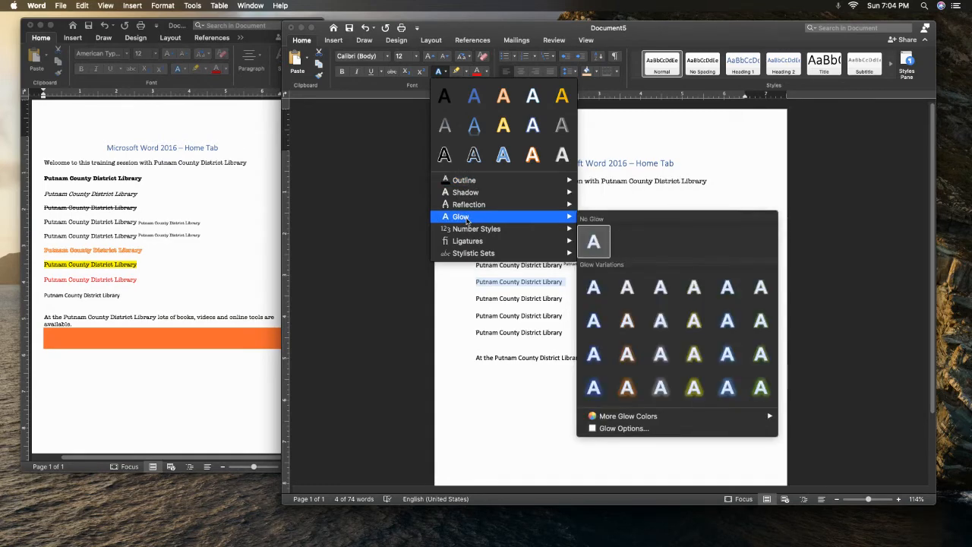
click(702, 388)
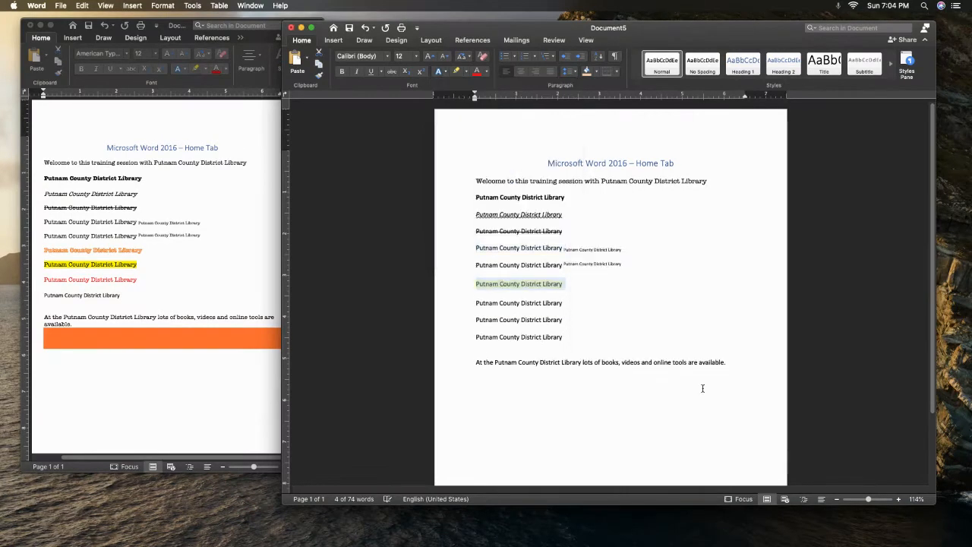
click(598, 311)
Apply the orange preset text effect to the glowing "Putnam County District Library" line.
drag(572, 283, 480, 285)
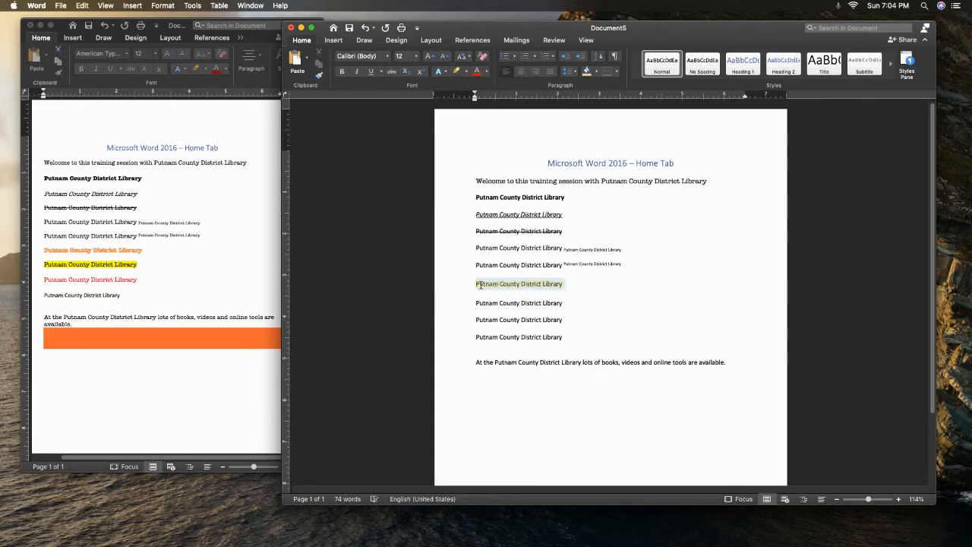
click(464, 71)
click(445, 73)
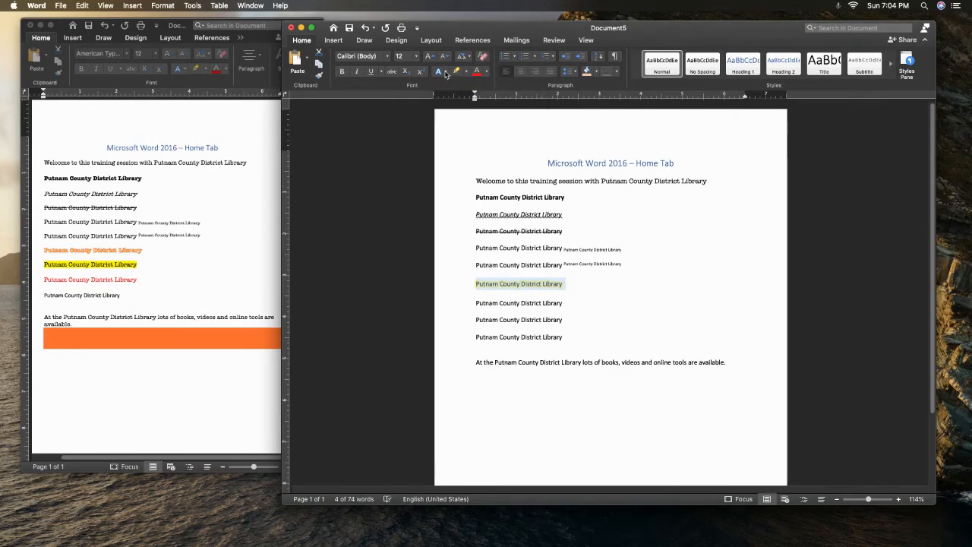
click(446, 73)
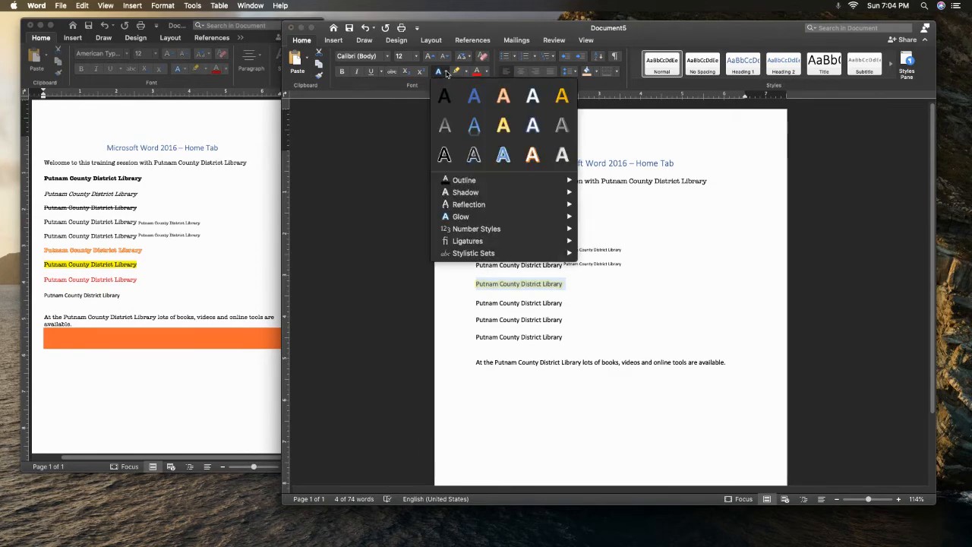
click(507, 105)
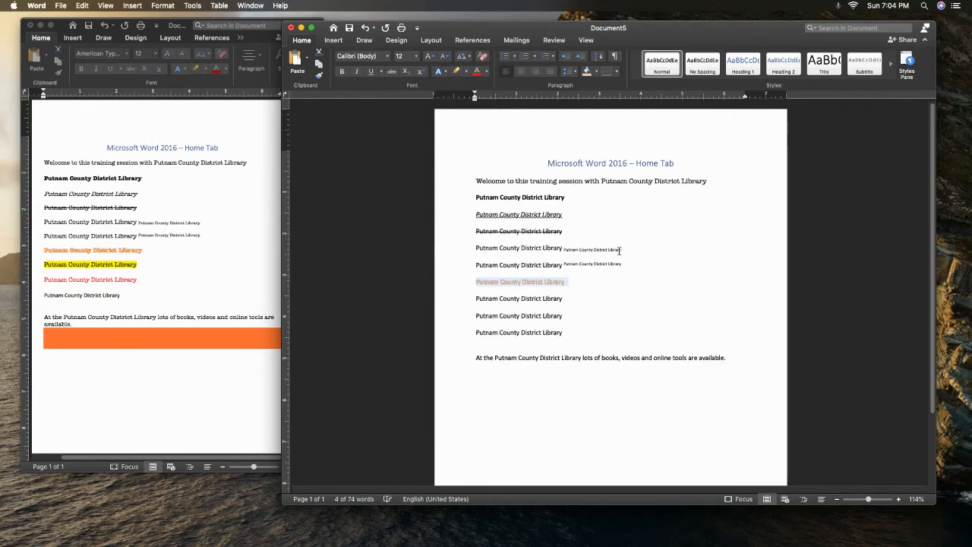
click(636, 322)
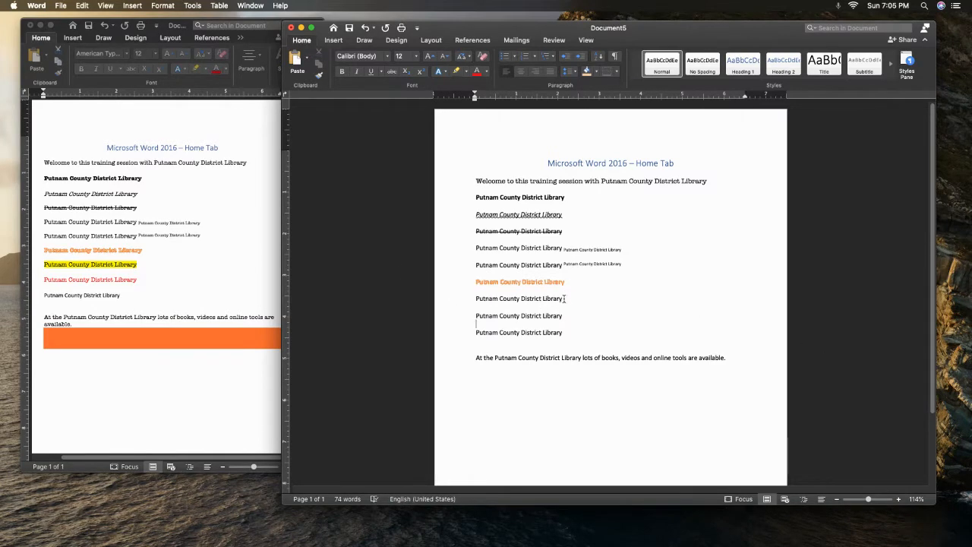
Highlight the "Putnam County District Library" line just below the orange text in yellow.
drag(564, 298, 475, 301)
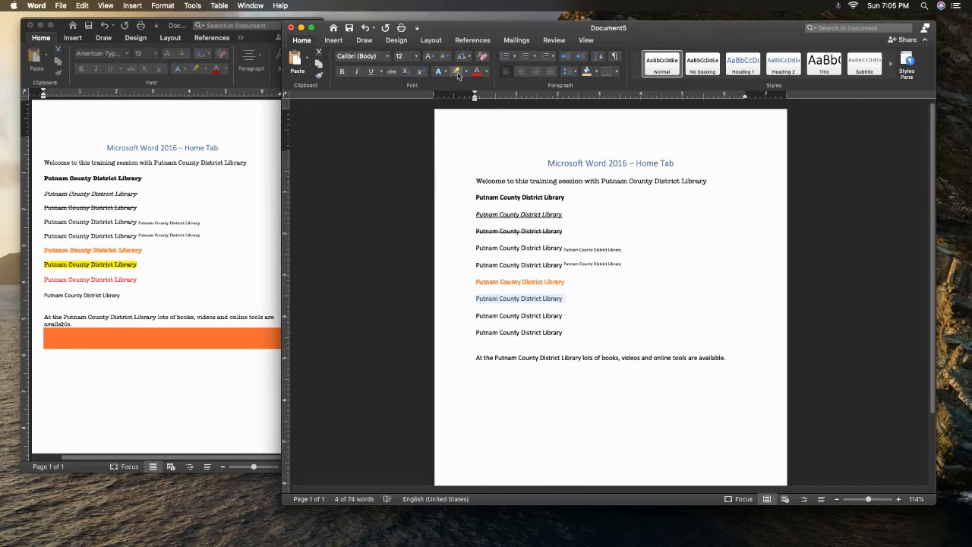
click(521, 300)
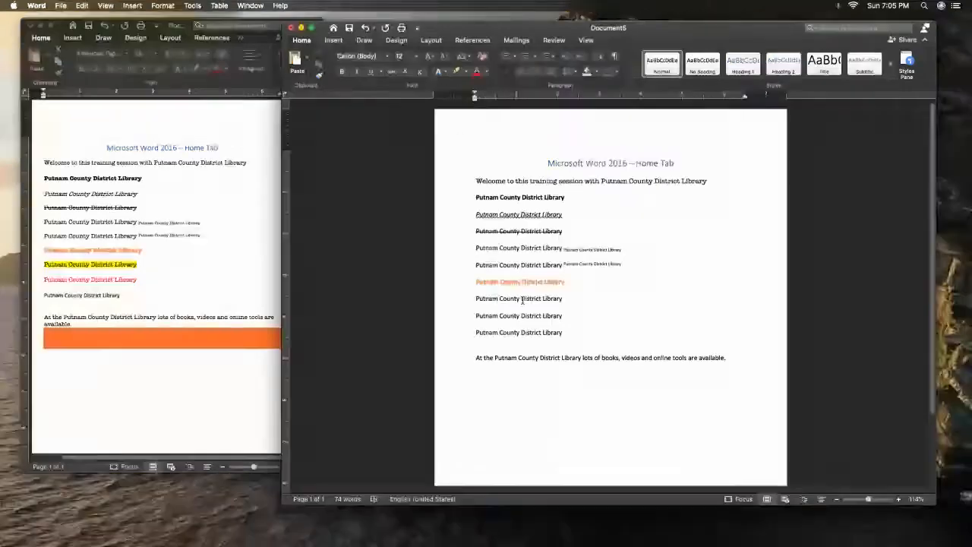
drag(473, 299, 564, 298)
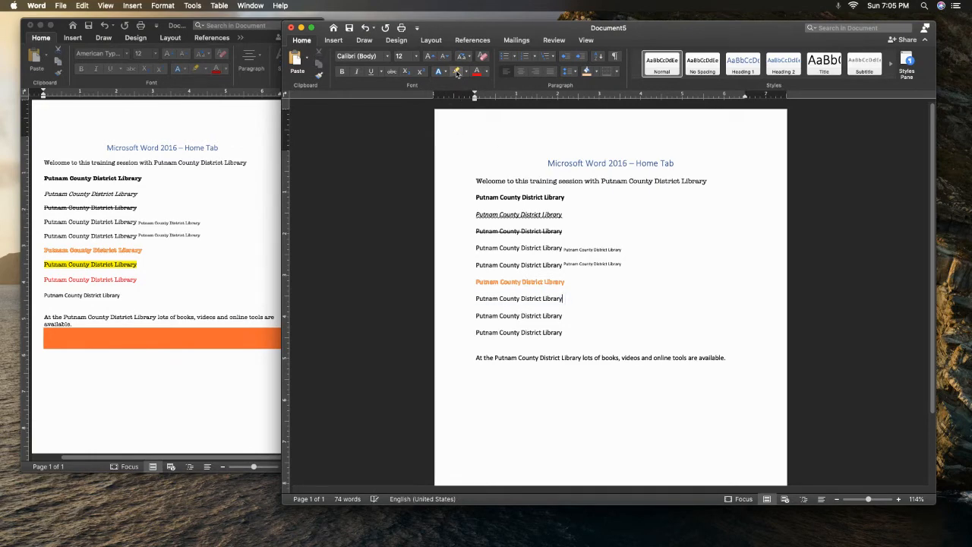
drag(565, 298, 475, 298)
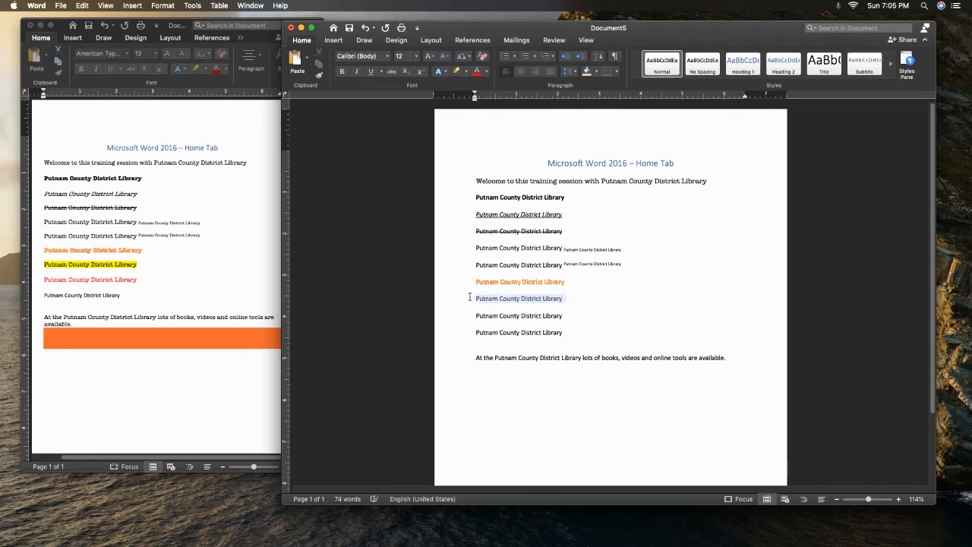
click(465, 71)
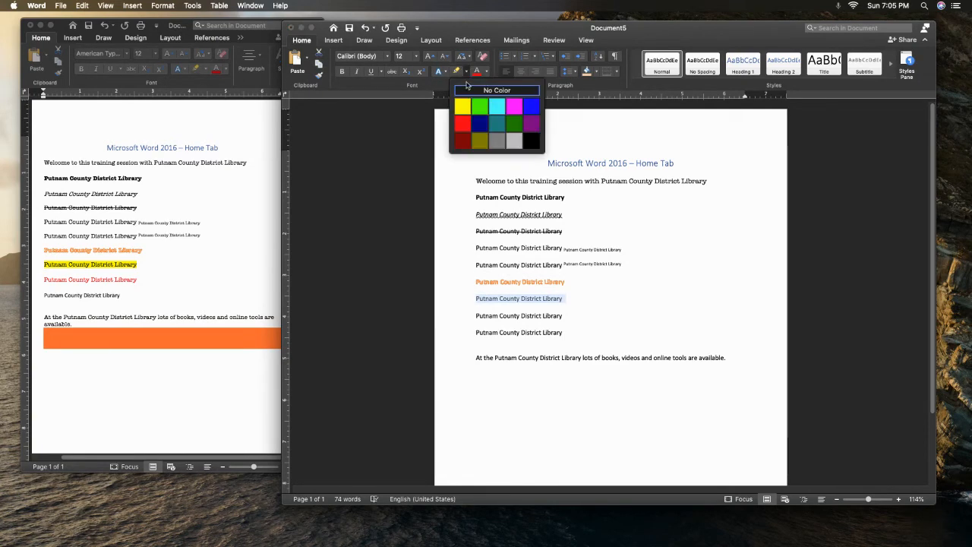
click(462, 106)
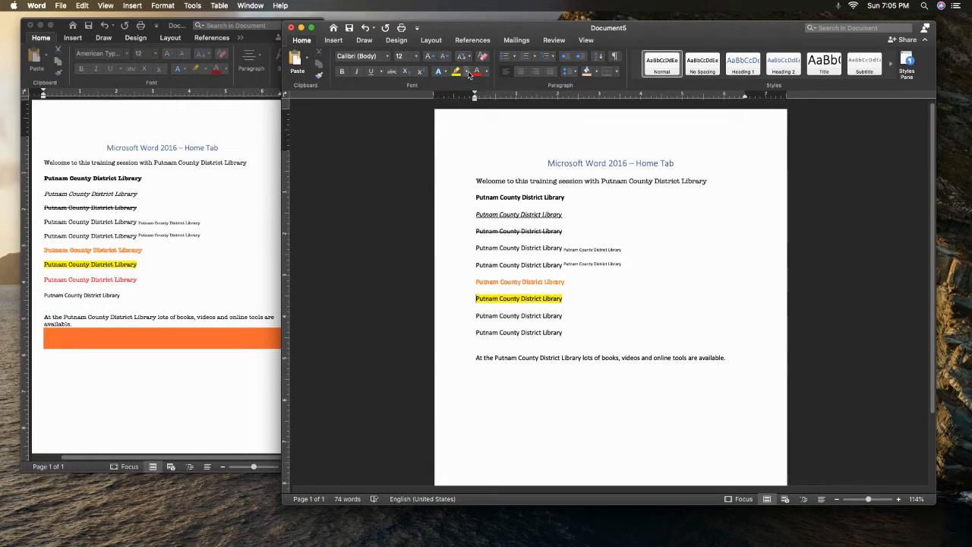
Change the highlight color of the yellow-highlighted "Putnam County District Library" line to pink.
click(468, 71)
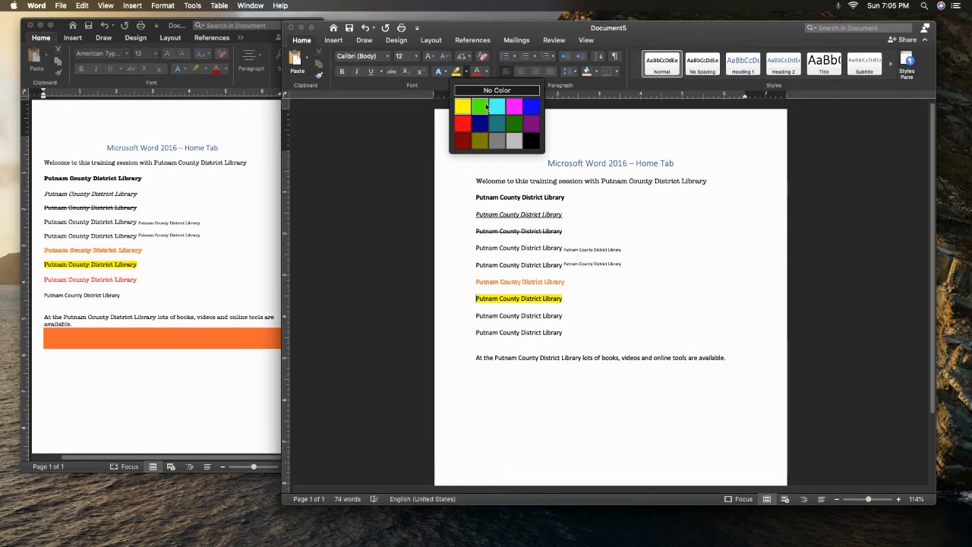
click(516, 108)
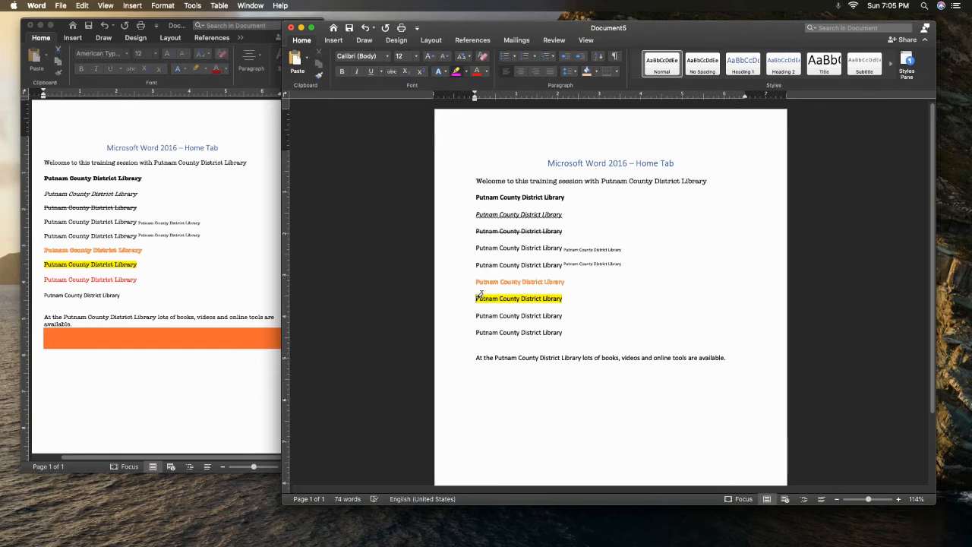
drag(478, 298, 564, 299)
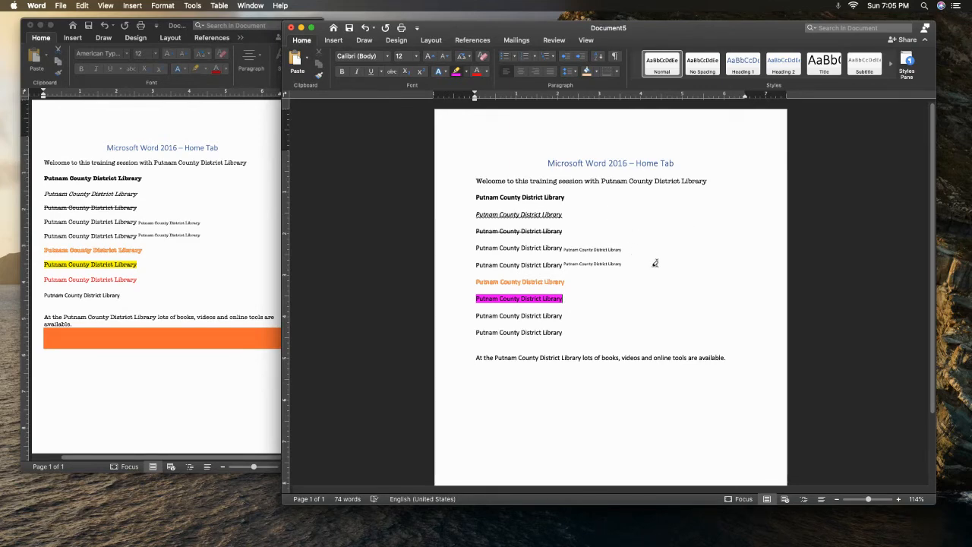
Set the font color of the "Putnam County District Library" line just below the pink-highlighted one to red.
click(487, 73)
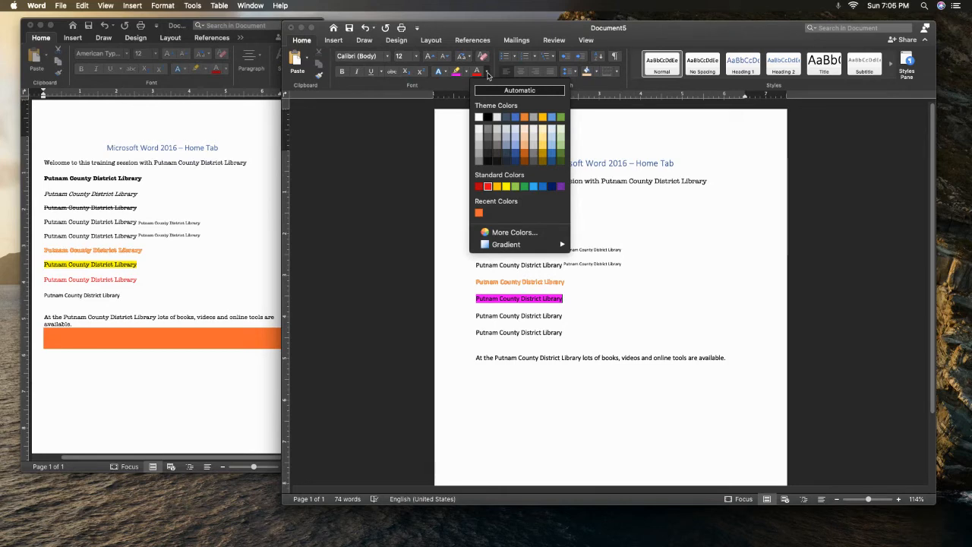
click(487, 72)
drag(565, 316, 483, 319)
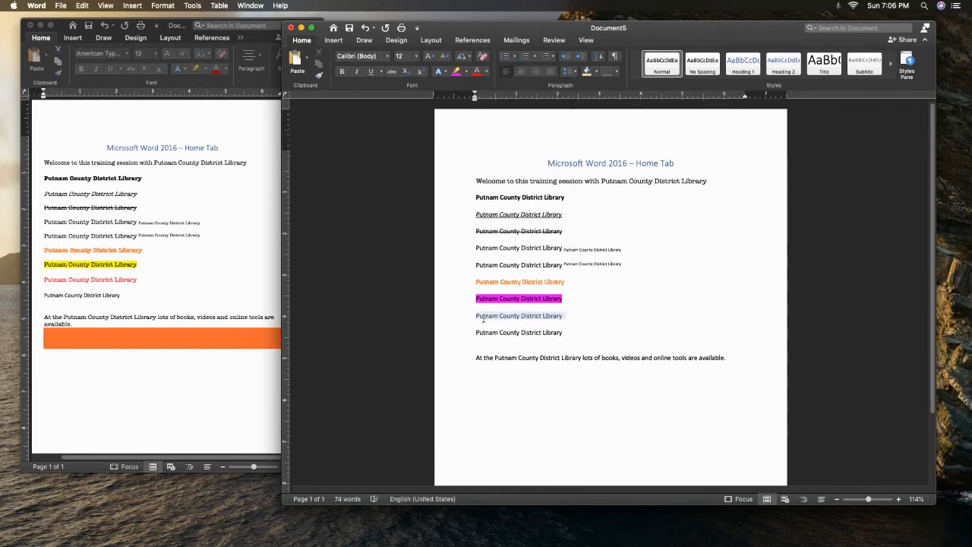
click(476, 72)
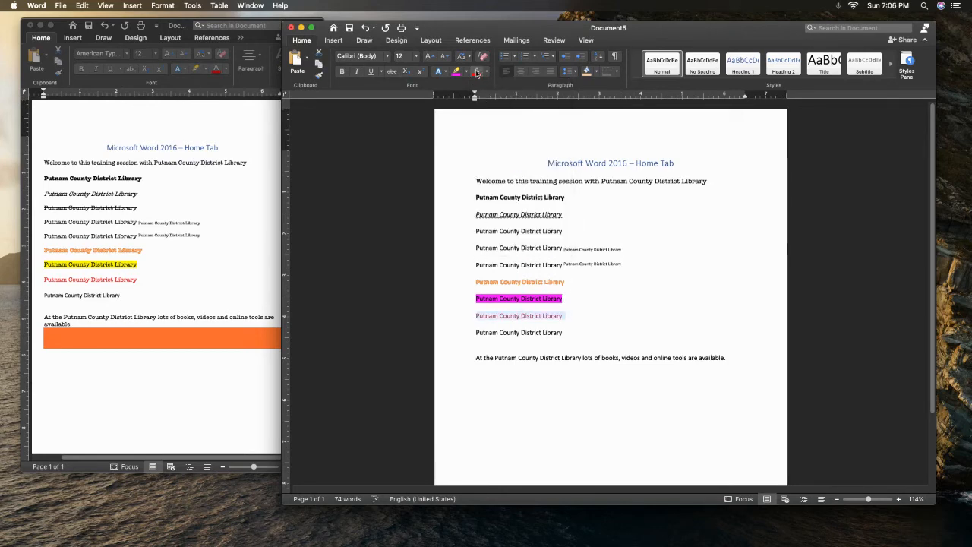
click(598, 329)
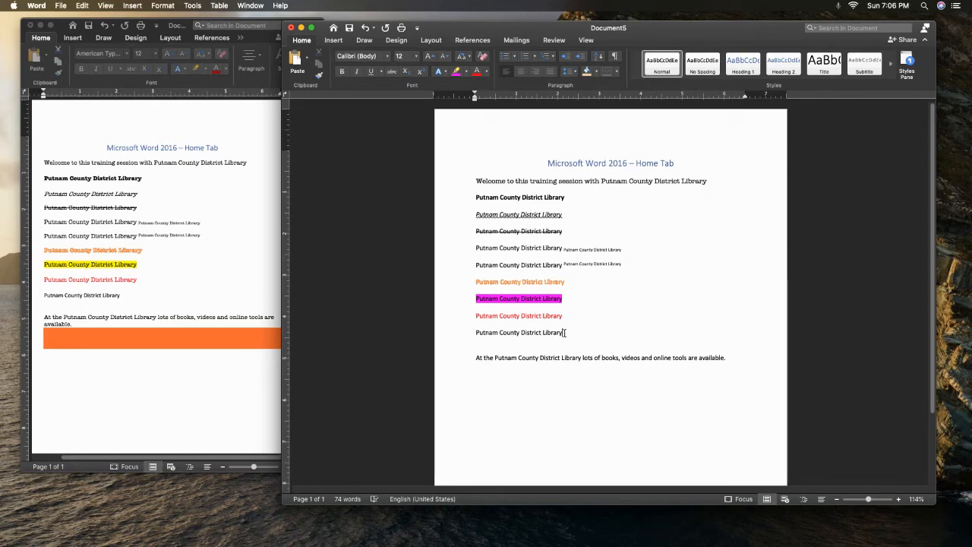
Increase the font size of the last "Putnam County District Library" line, just below the red one, to 20.
drag(565, 334, 475, 333)
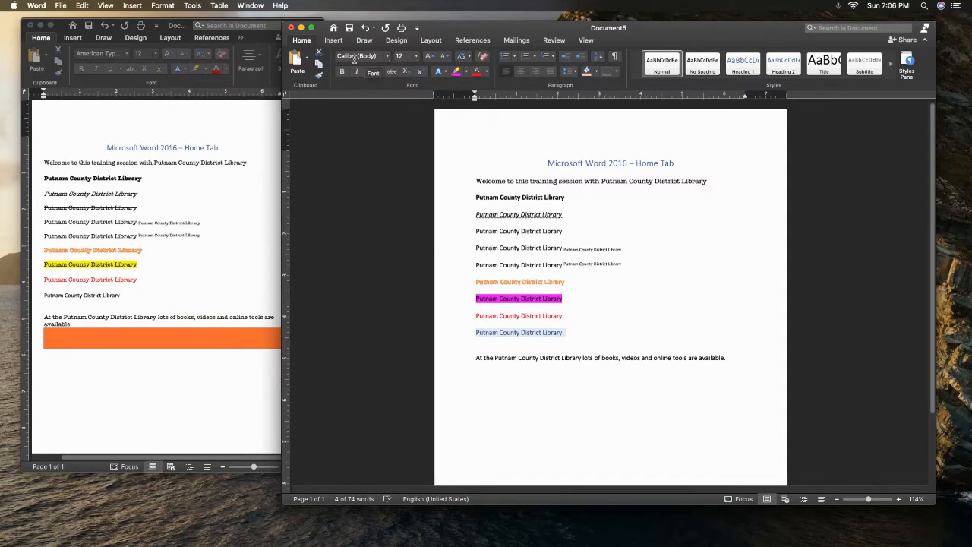
click(416, 57)
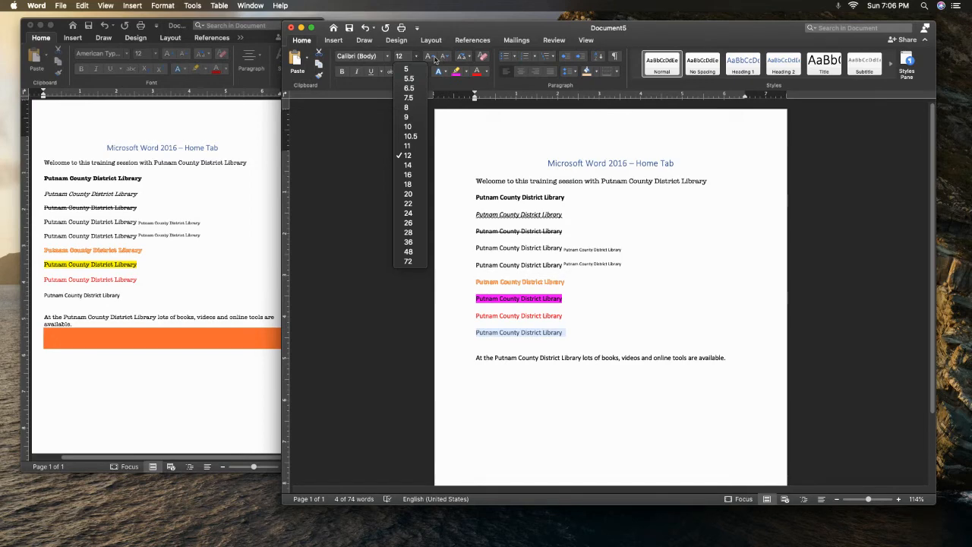
click(432, 57)
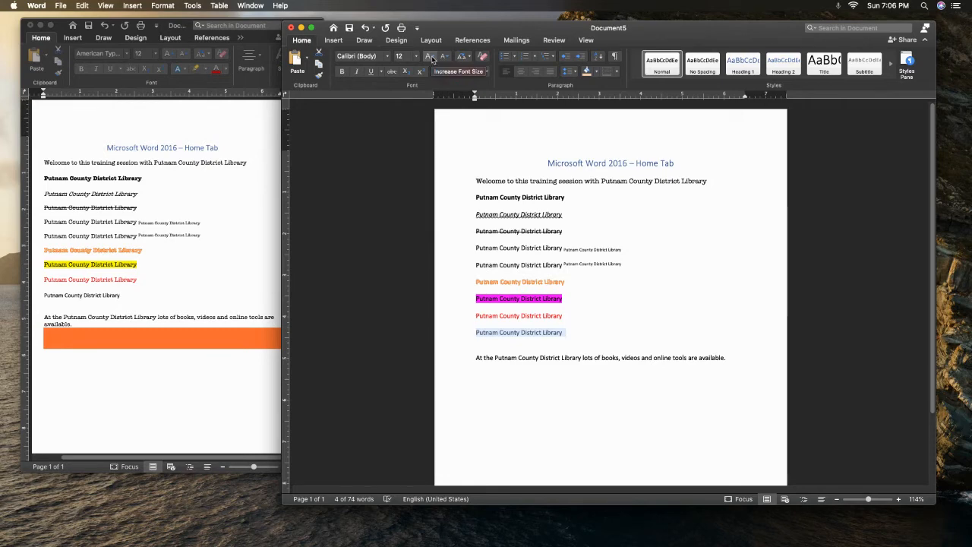
click(431, 57)
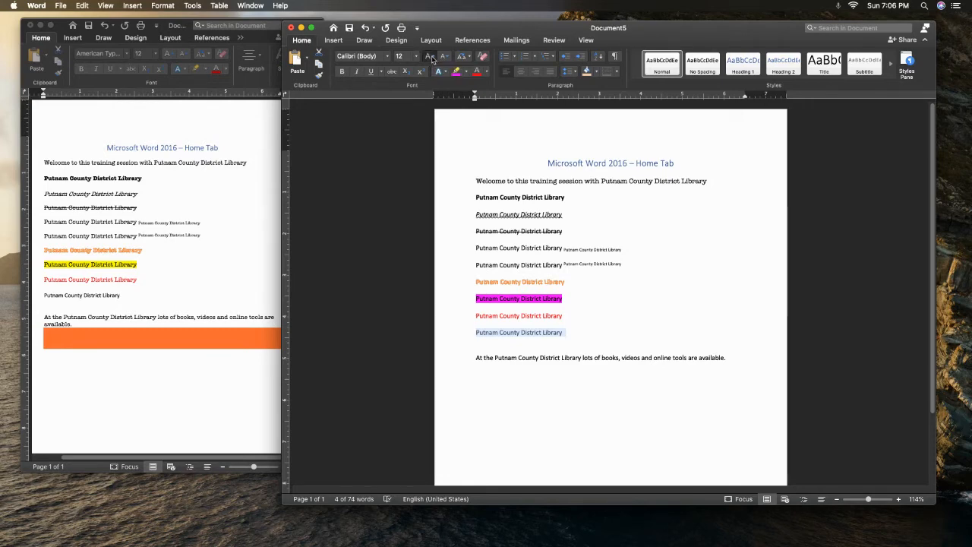
click(432, 57)
click(432, 57)
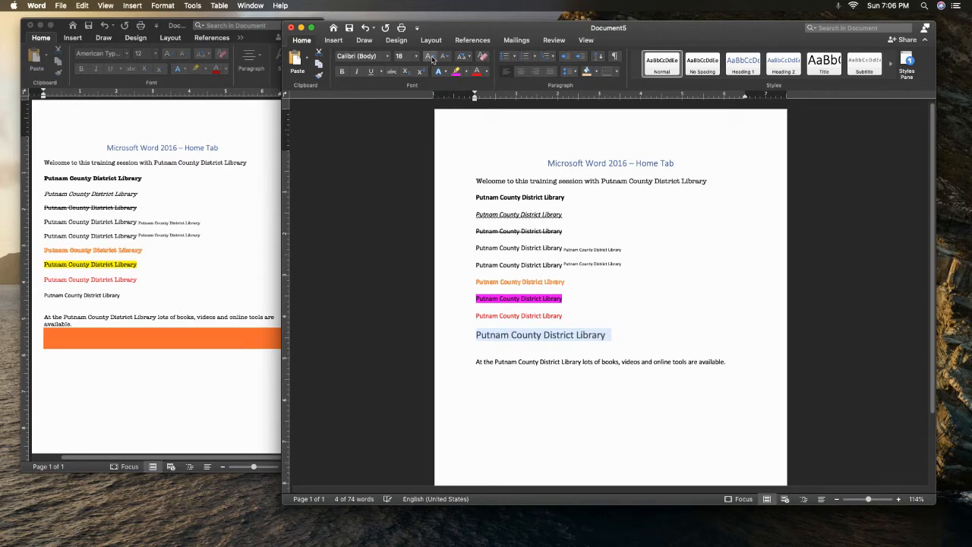
click(431, 55)
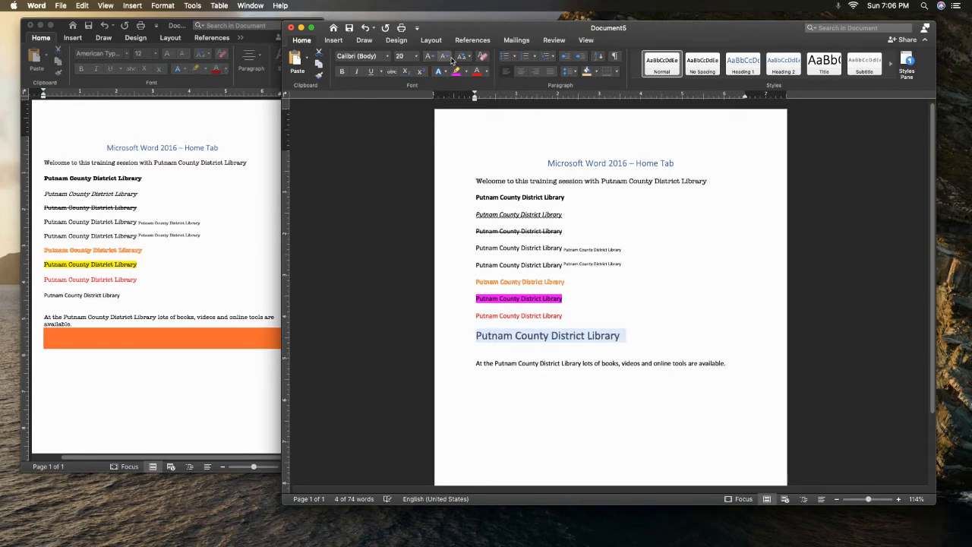
Decrease the font size of the "Putnam County District Library" line below the red one step by step to 9.
click(446, 57)
click(445, 57)
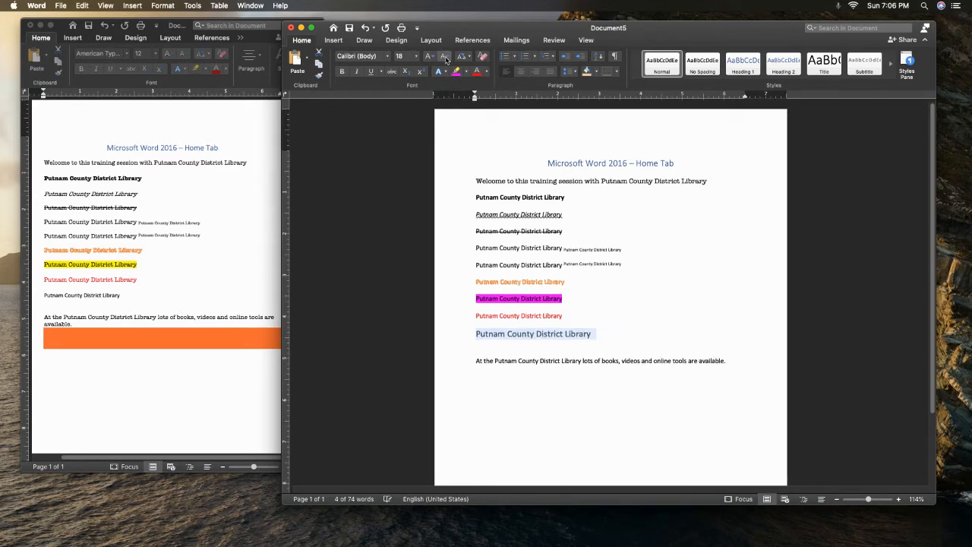
click(446, 57)
click(445, 57)
click(446, 57)
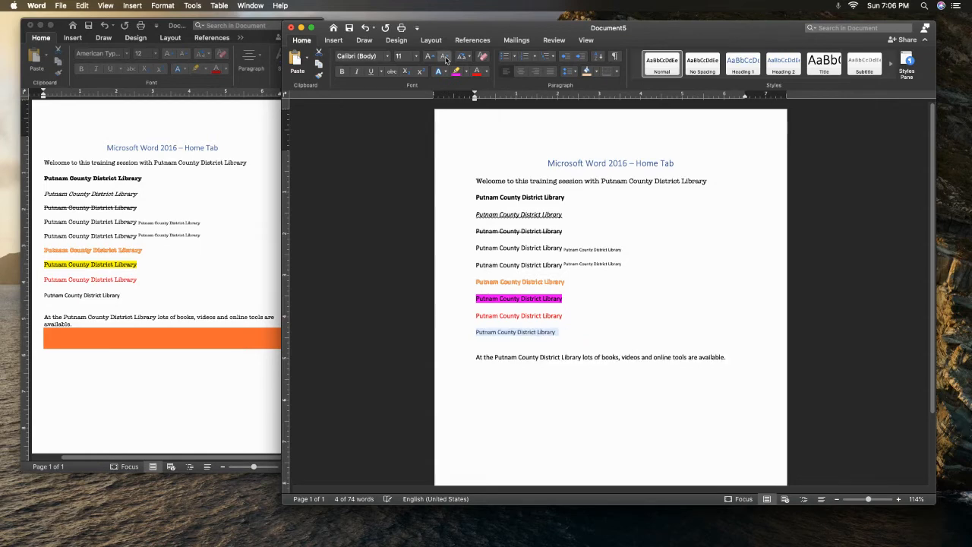
click(446, 57)
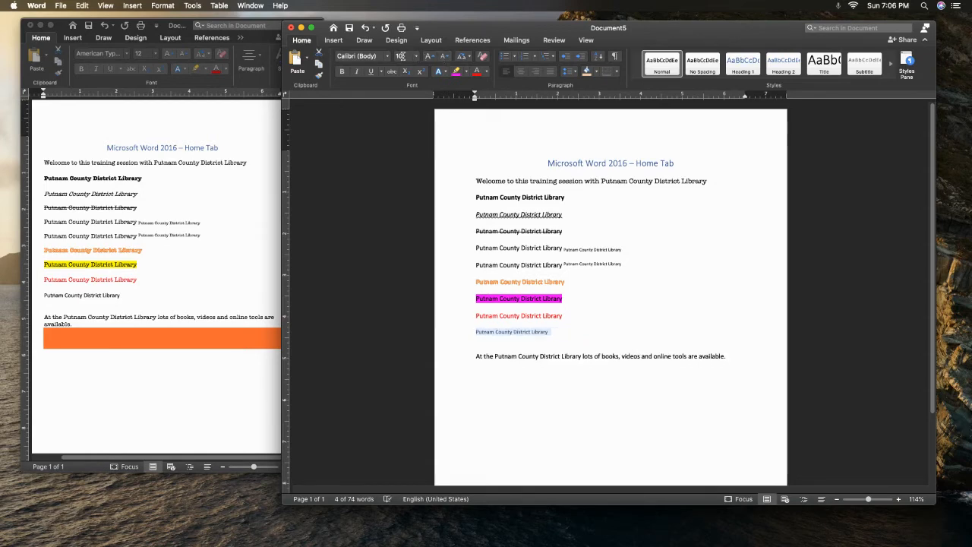
click(446, 60)
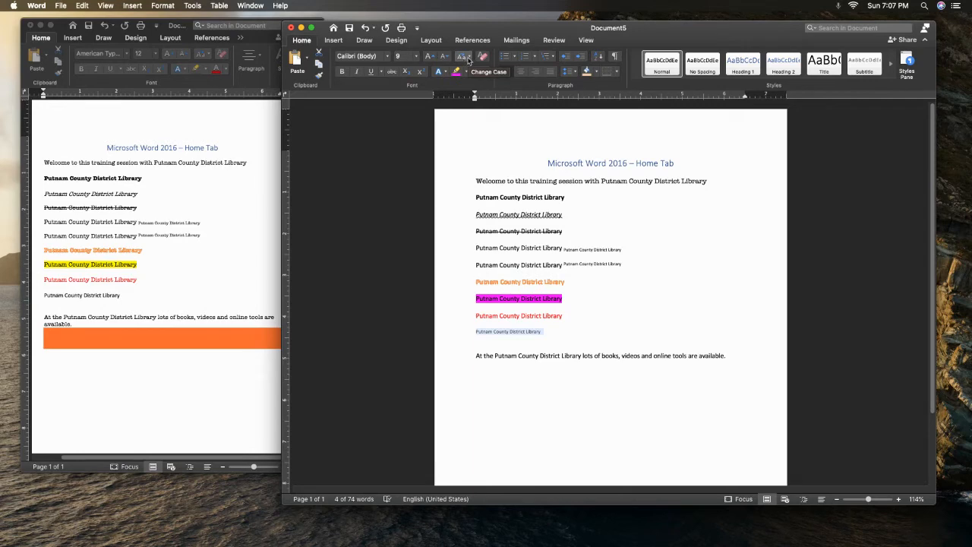
Change the case of the small "Putnam County District Library" line to lowercase and then to UPPERCASE.
click(471, 59)
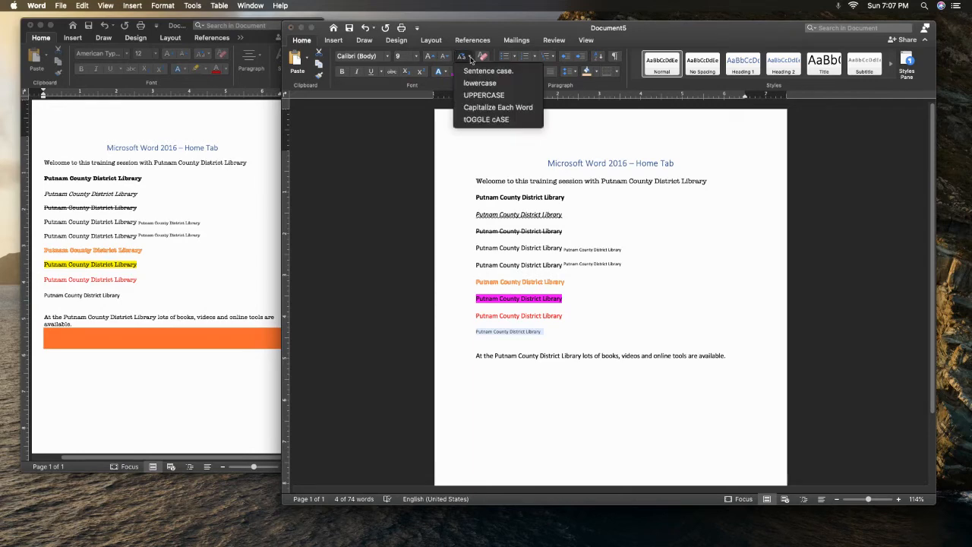
click(474, 83)
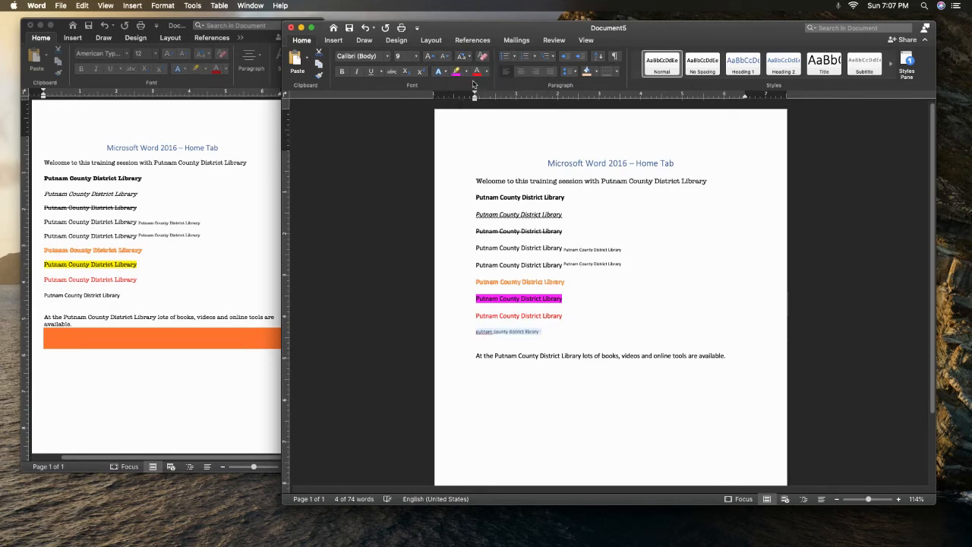
click(468, 59)
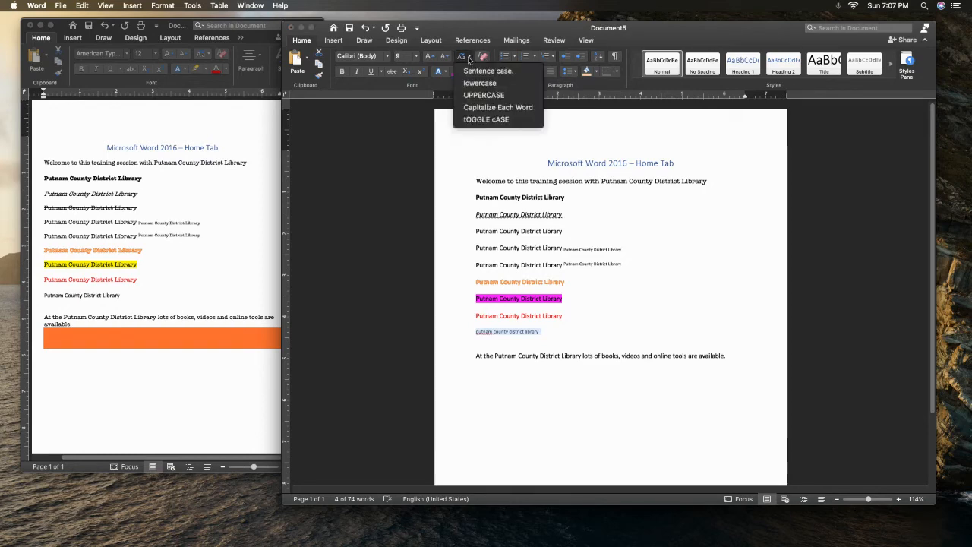
click(476, 95)
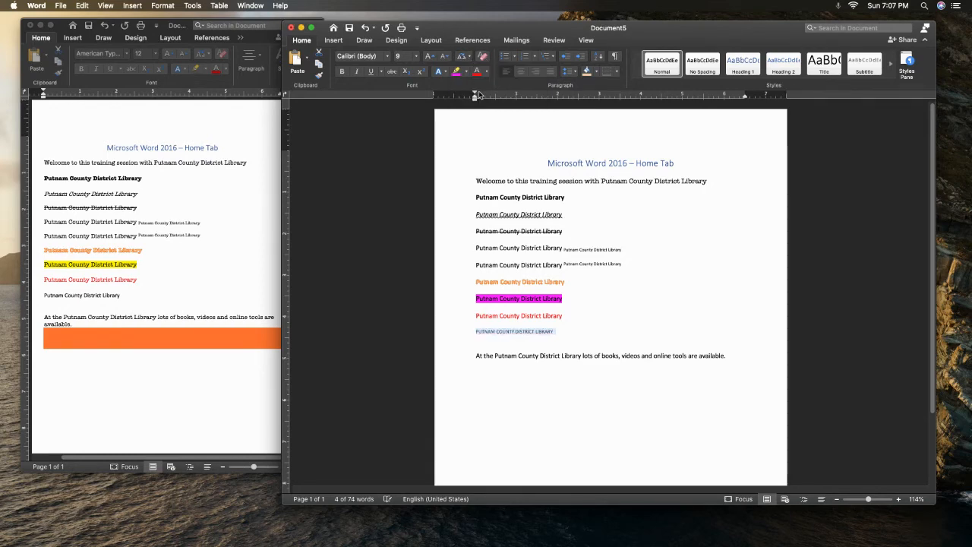
Clear all formatting from the uppercase "PUTNAM COUNTY DISTRICT LIBRARY" line.
click(469, 58)
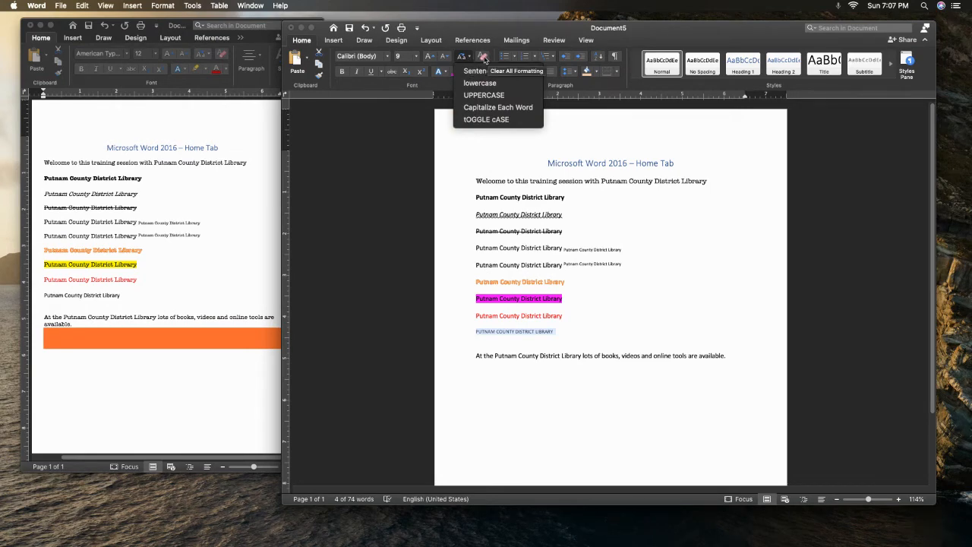
click(591, 134)
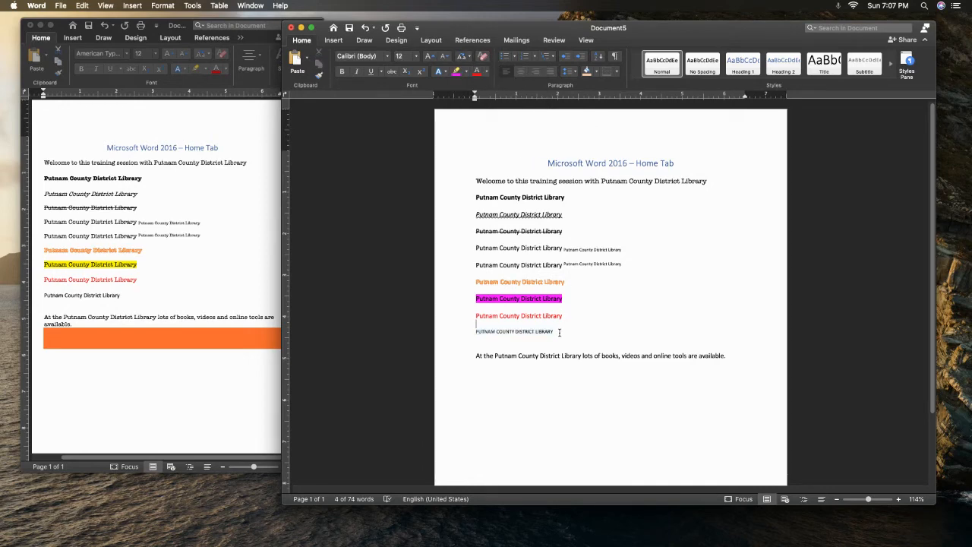
click(481, 57)
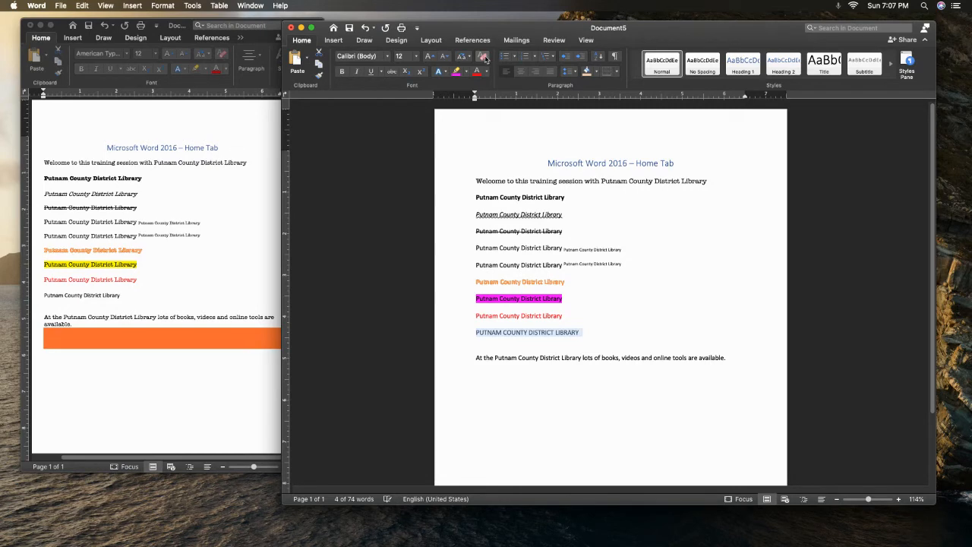
click(579, 304)
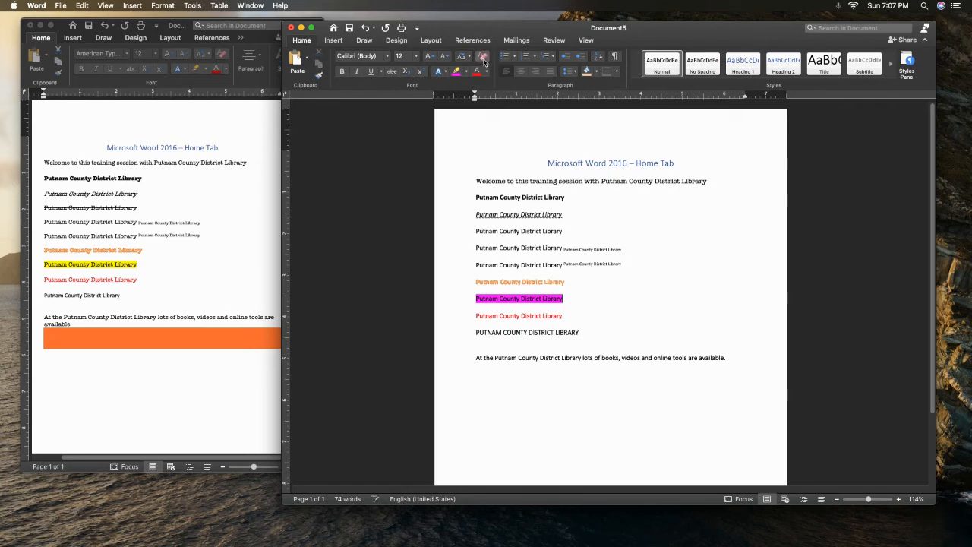
Select the uppercase line, show the Styles pane to view the available styles, and close it again.
drag(577, 334, 475, 334)
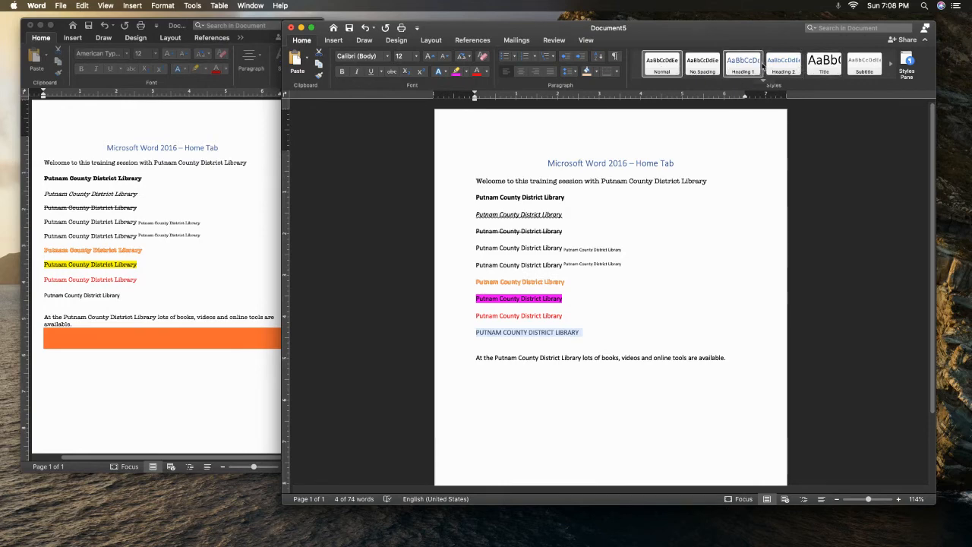
click(908, 63)
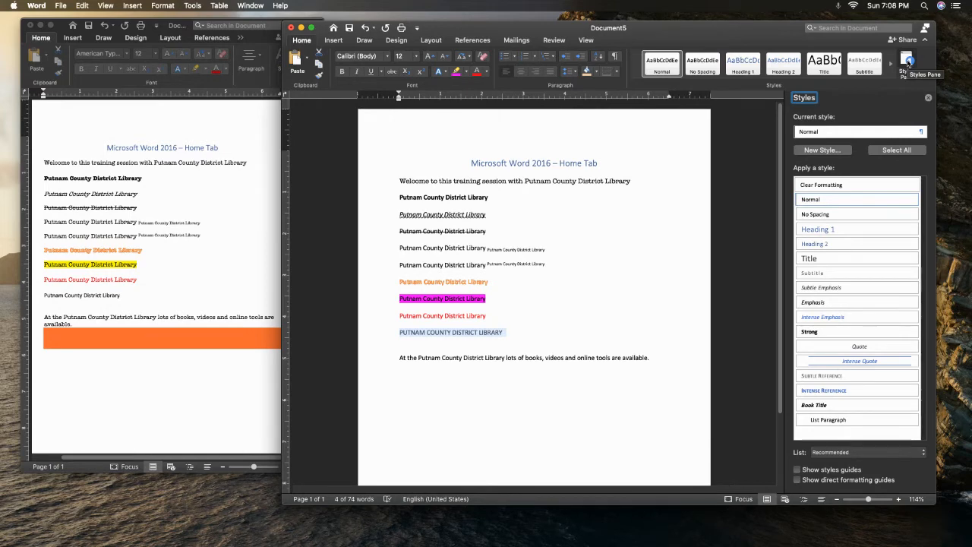
click(907, 62)
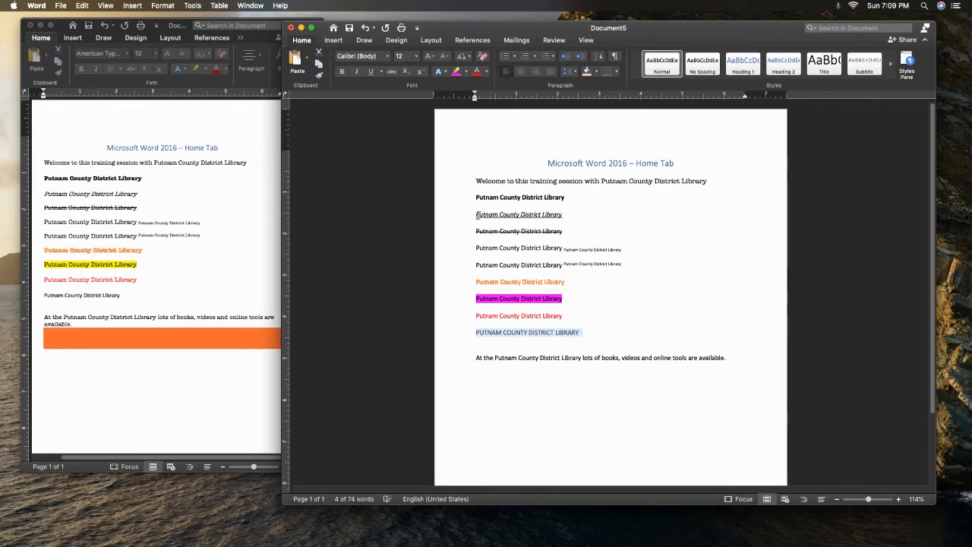
Apply hollow circle bullets to all nine "Putnam County District Library" lines, from the bold one to the uppercase one.
drag(476, 199, 585, 332)
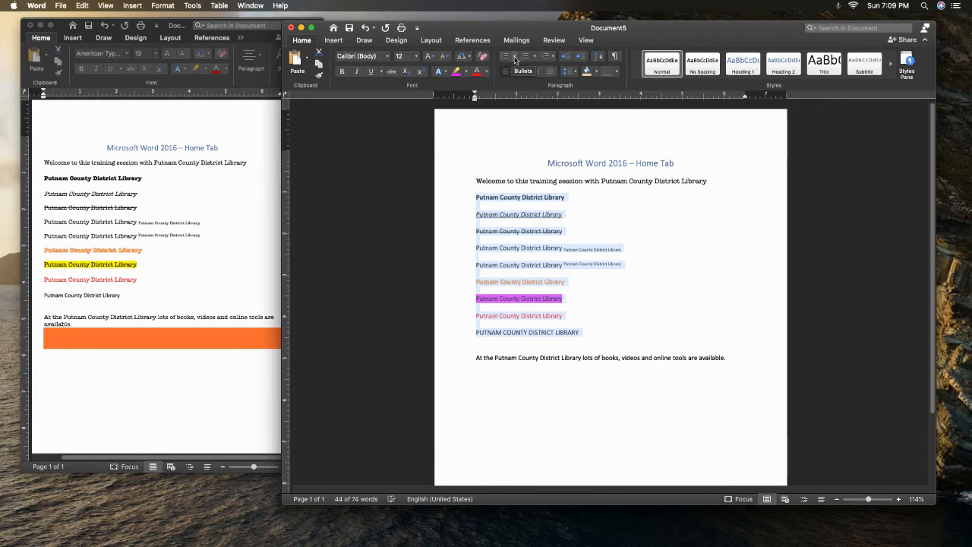
click(515, 58)
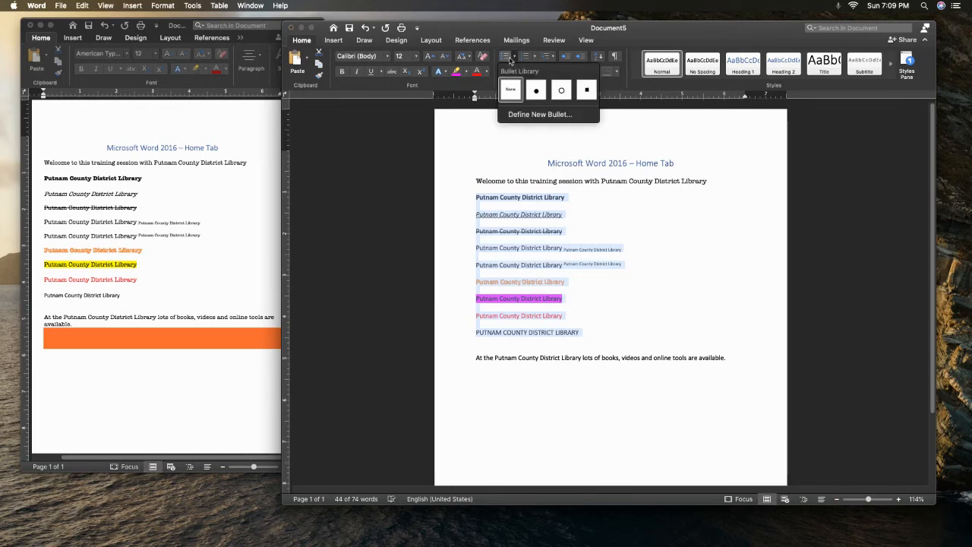
click(562, 92)
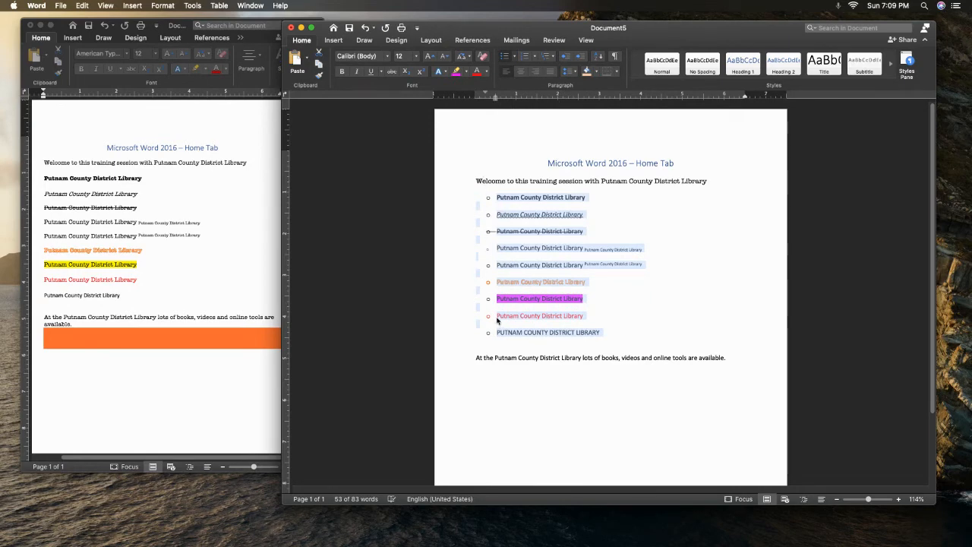
Turn the nine bulleted library lines into a numbered list with the 1) 2) 3) number format.
click(528, 59)
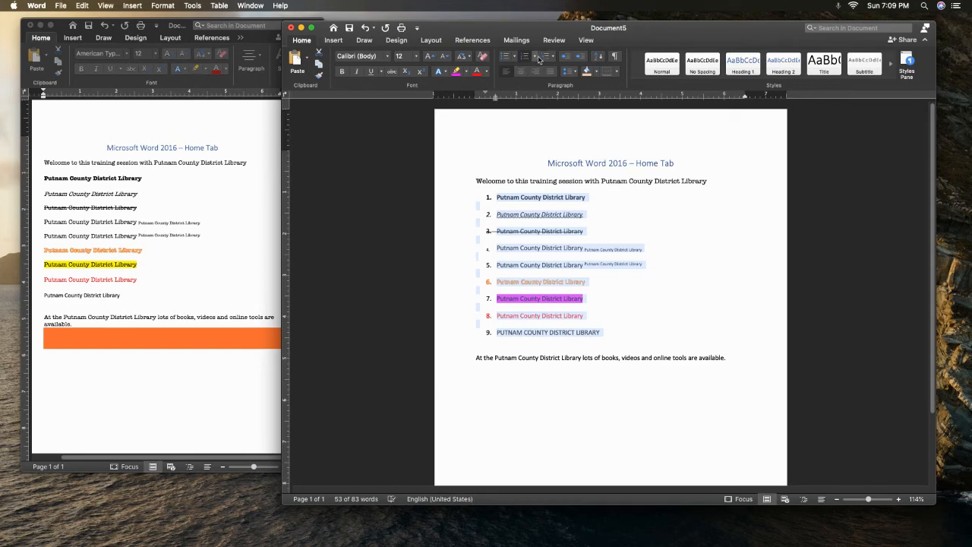
click(535, 57)
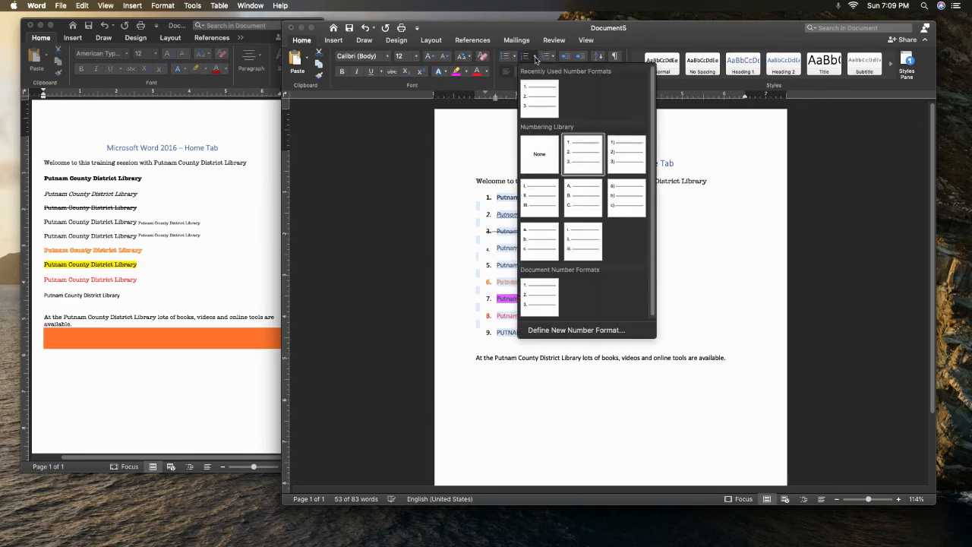
click(626, 153)
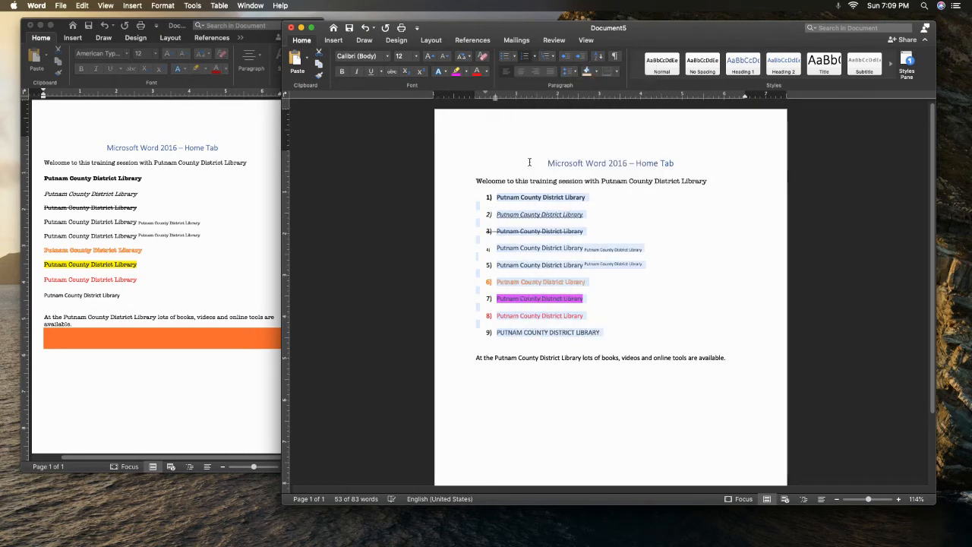
Apply the 1) a) i) multilevel list format to the nine library lines and increase their indent three times.
click(554, 57)
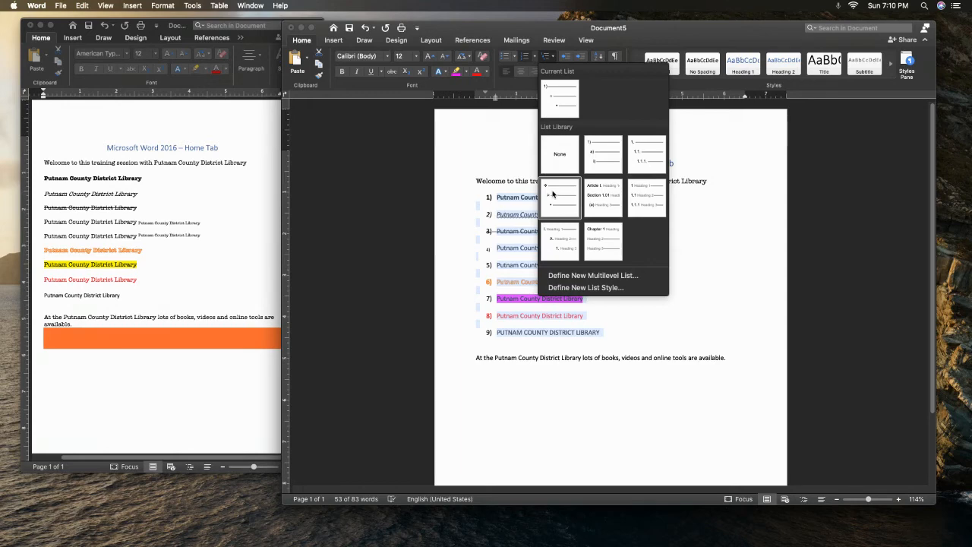
click(601, 162)
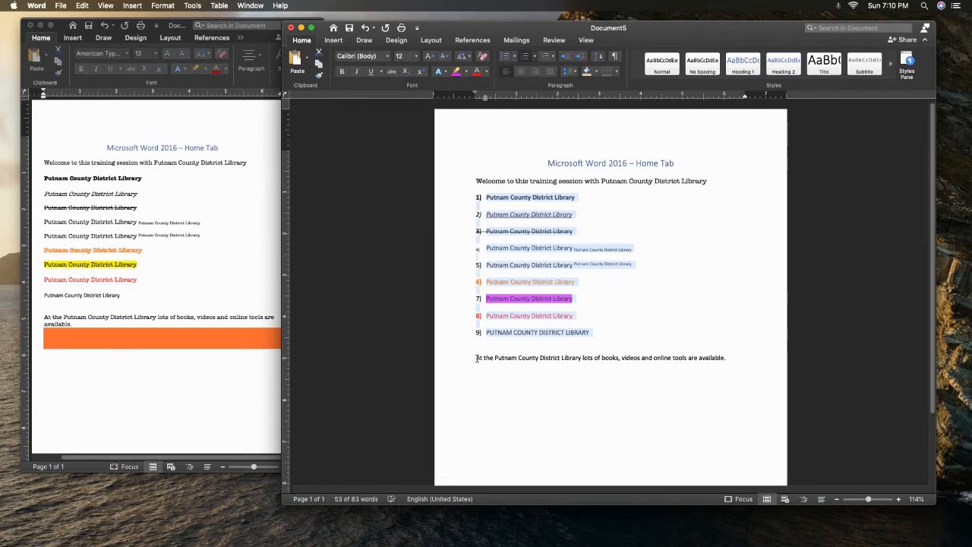
click(582, 58)
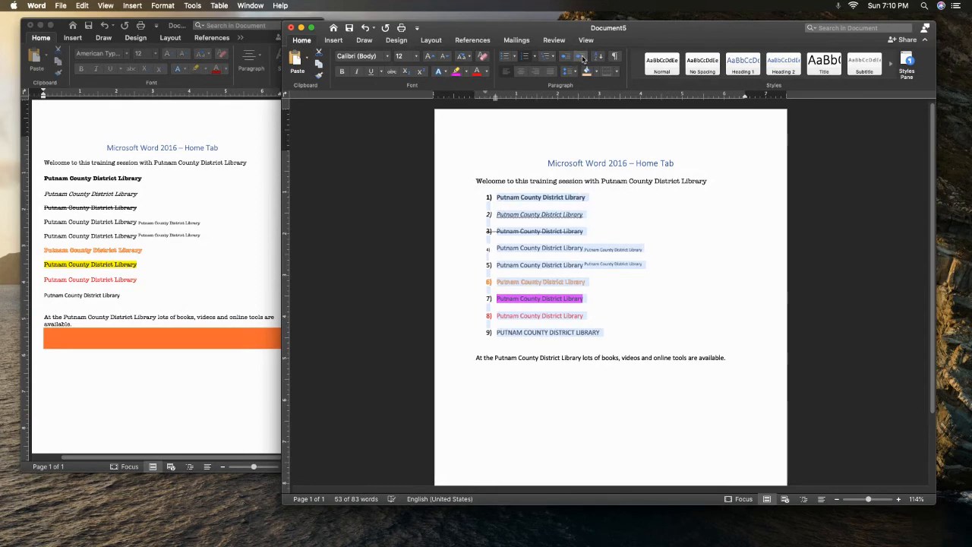
click(582, 59)
click(583, 58)
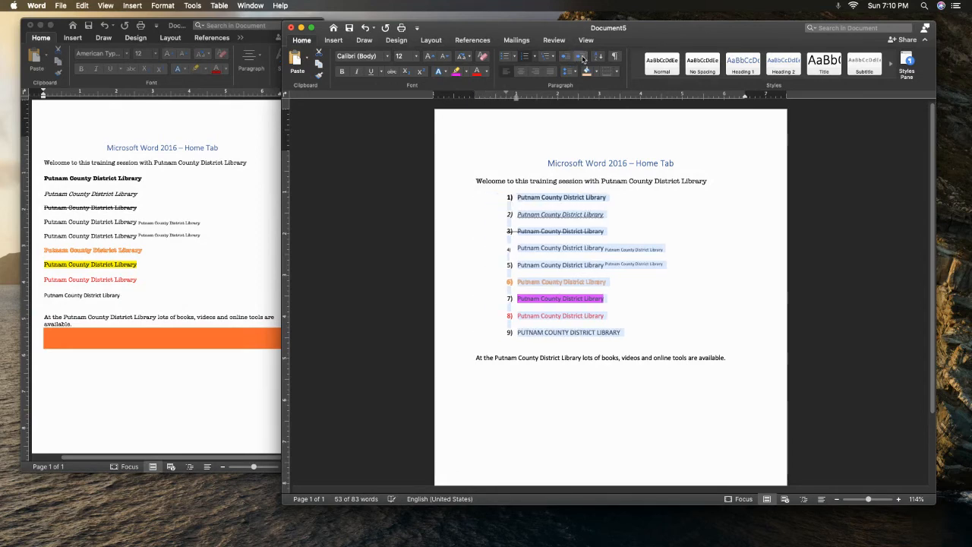
Increase the numbered library lines' indent once more, and decrease it until the list is back at the left margin.
click(583, 58)
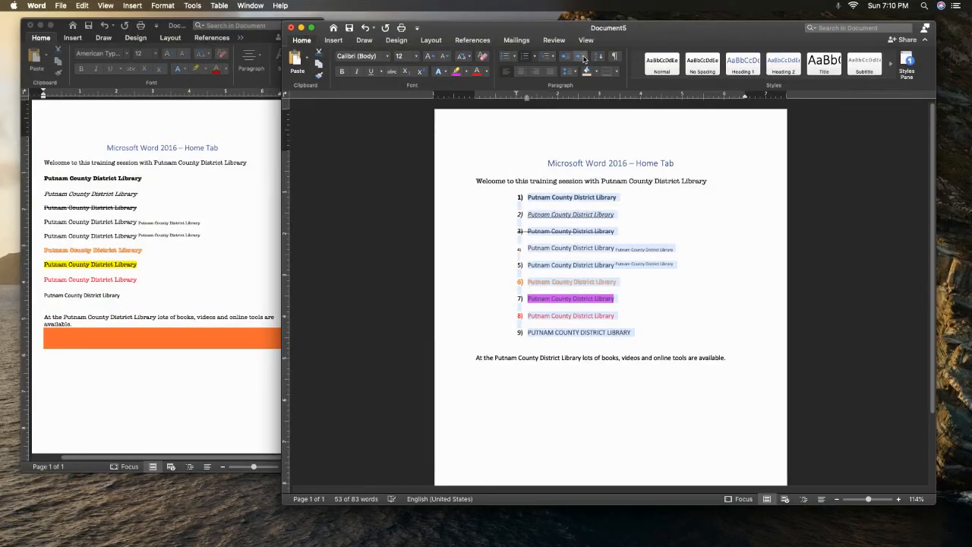
click(565, 59)
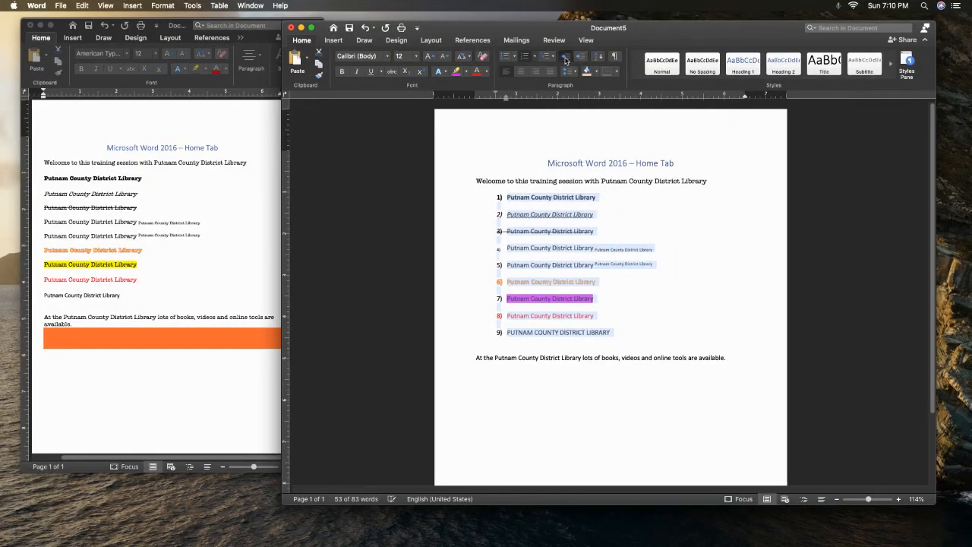
click(565, 59)
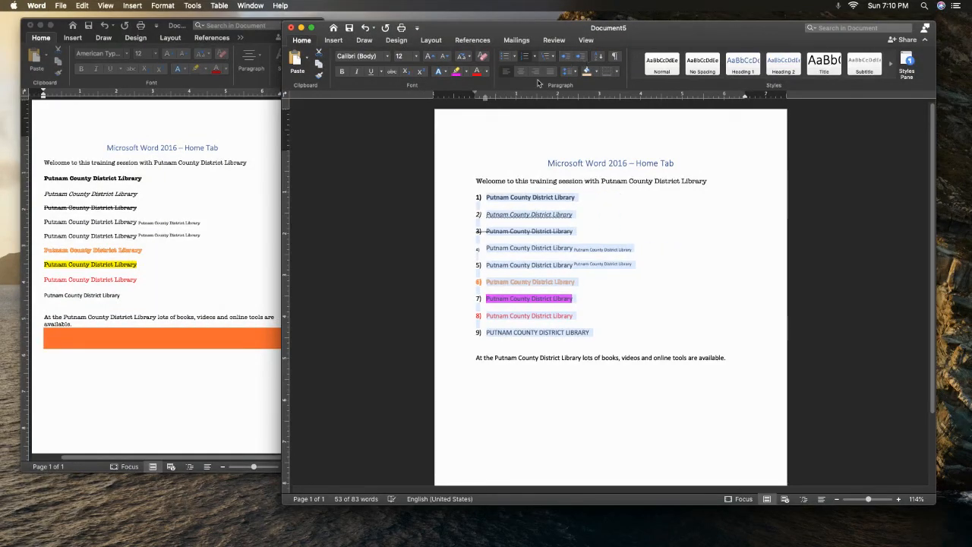
Increase the indent of the nine numbered library lines three times and return the list to the left margin.
click(580, 59)
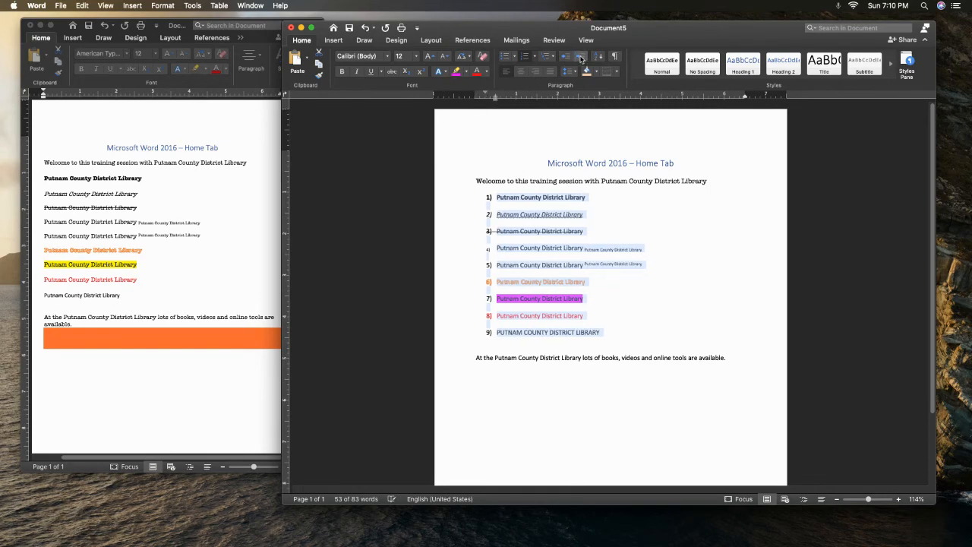
click(580, 59)
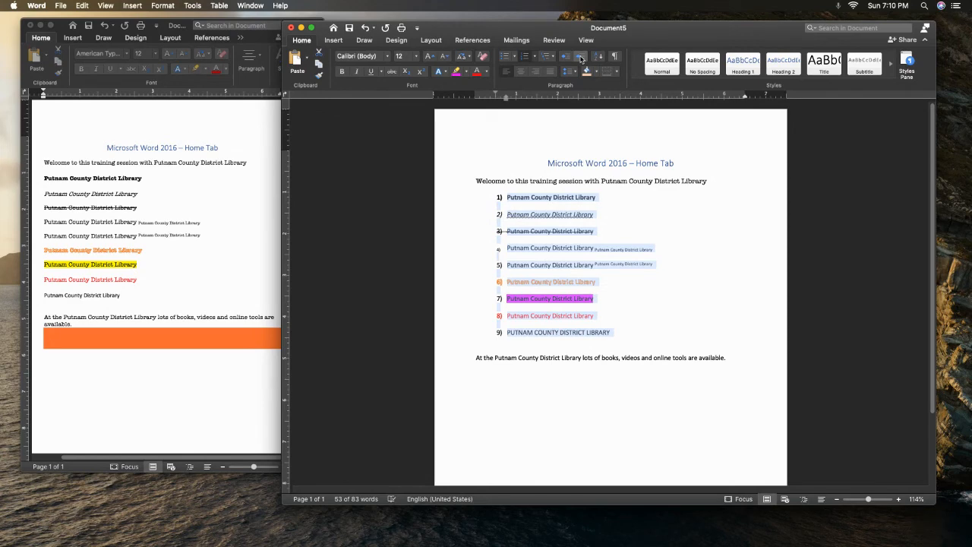
click(580, 58)
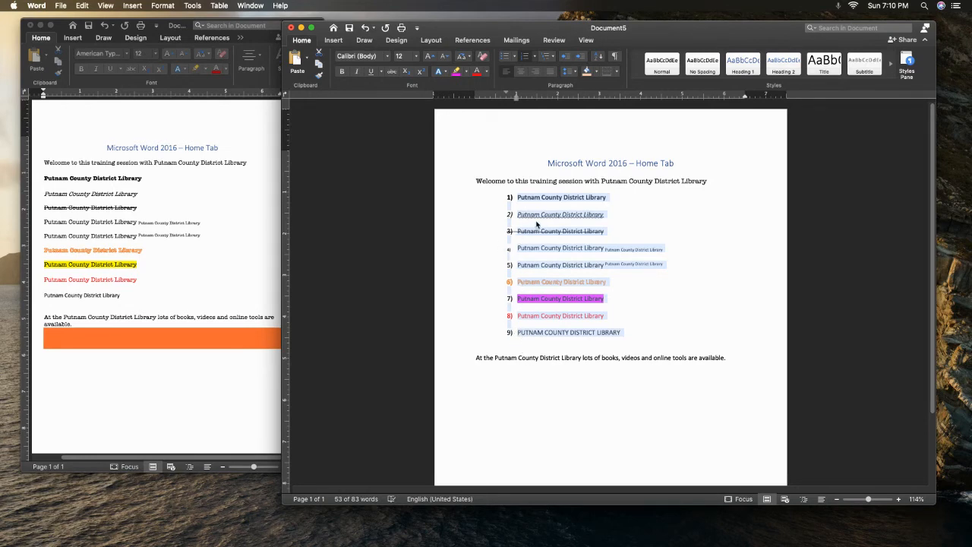
click(568, 60)
click(567, 59)
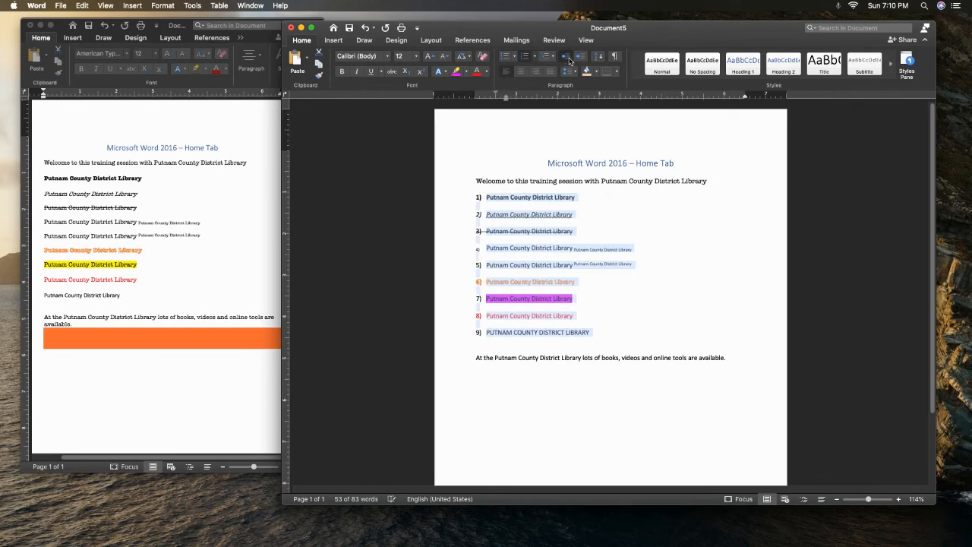
Delete the spaces in front of the closing "At the Putnam County District Library" sentence and one blank line above it.
click(476, 357)
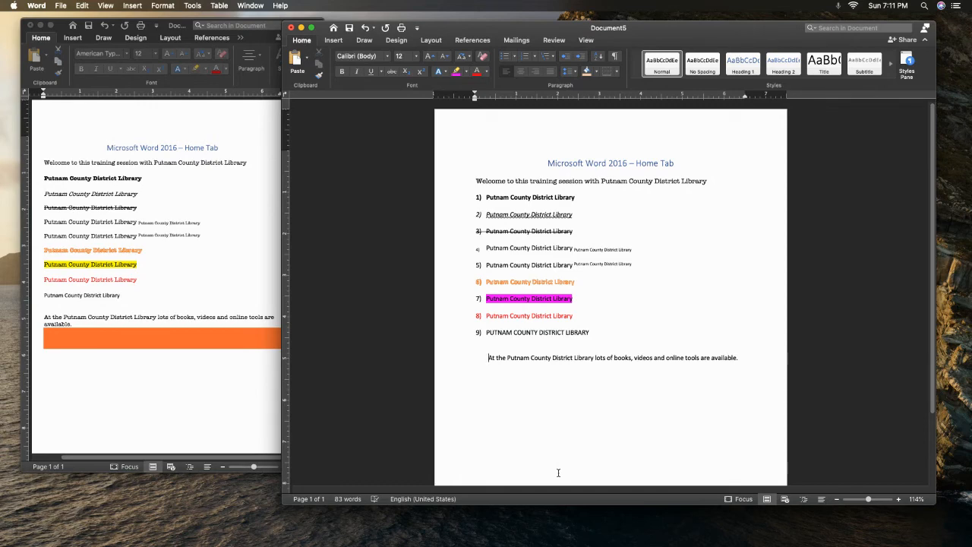
key(BackSpace)
key(BackSpace)
key(BackSpace)
key(BackSpace)
key(BackSpace)
key(BackSpace)
key(BackSpace)
key(BackSpace)
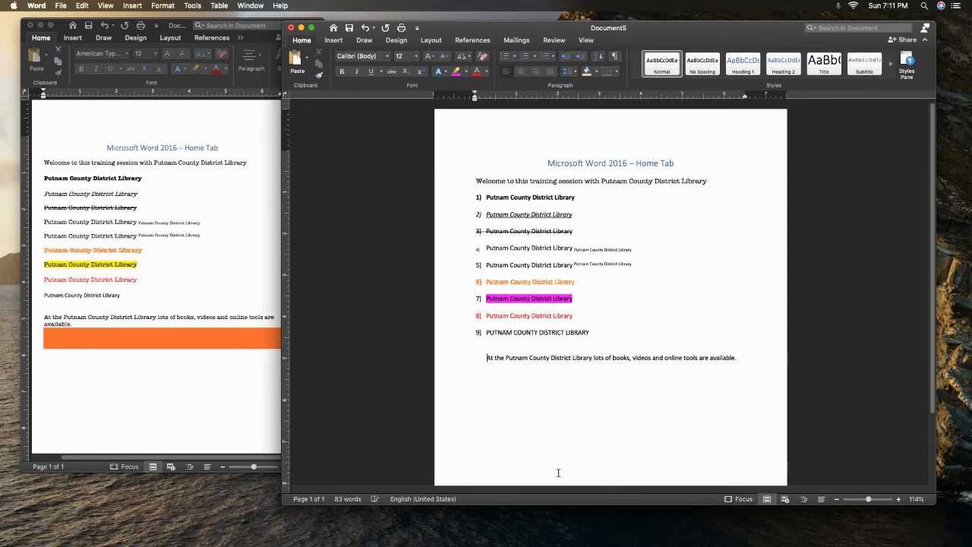
key(BackSpace)
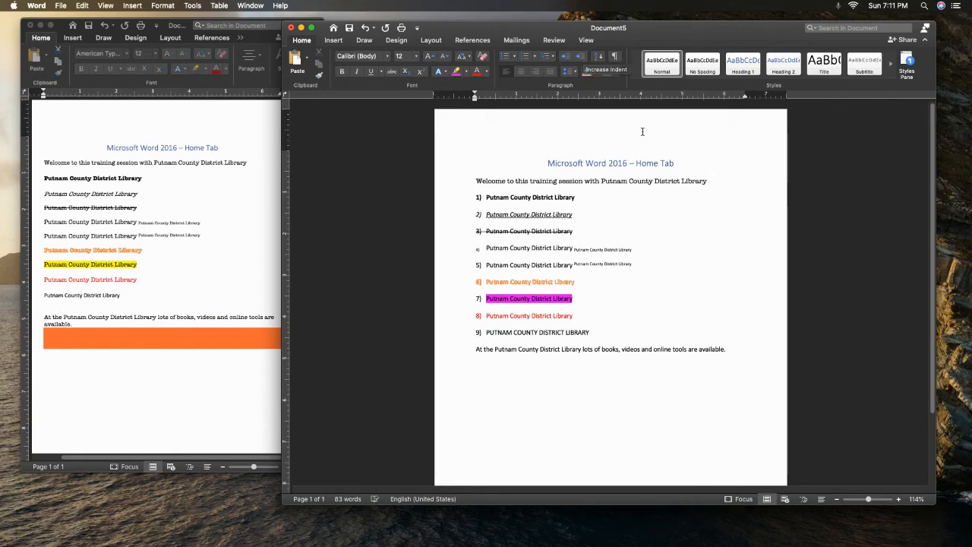
Sort the whole document by paragraphs as text in ascending order, without a header row, and undo the sort.
click(600, 57)
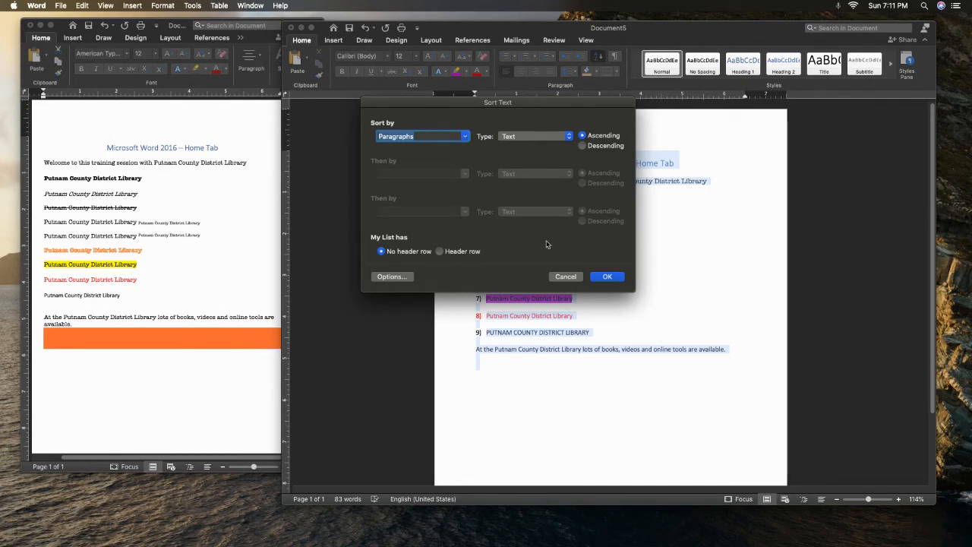
click(605, 277)
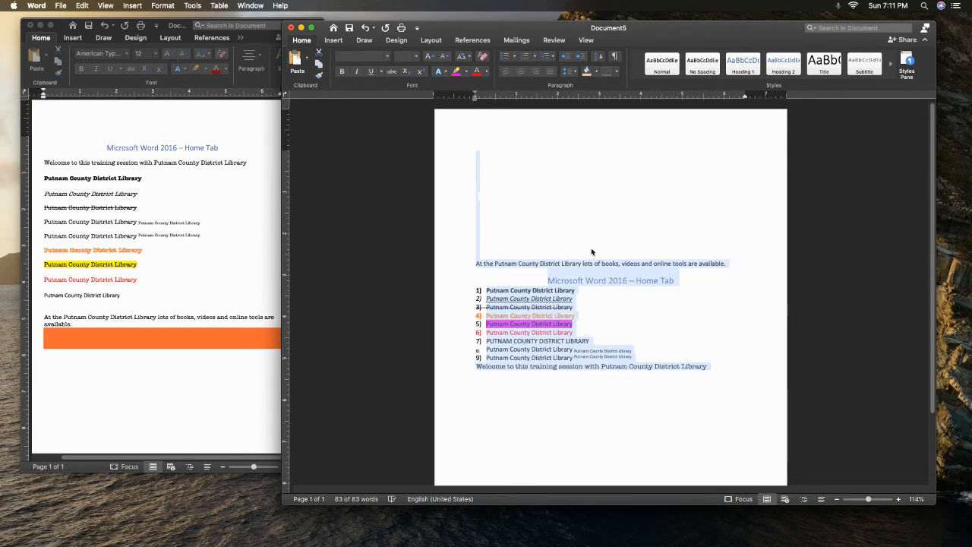
click(365, 28)
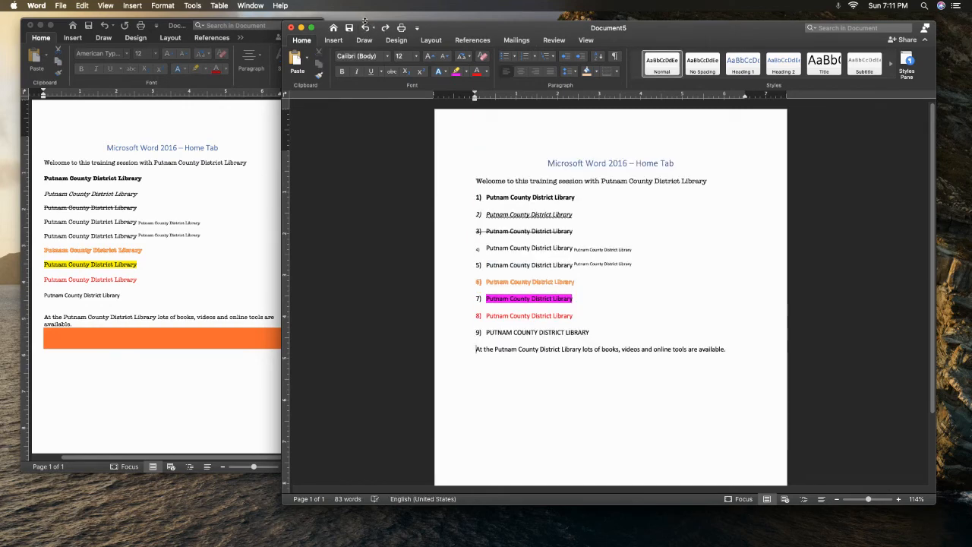
Show the formatting marks and paste the copied "At the Putnam County District Library" sentence before the existing closing sentence.
click(615, 59)
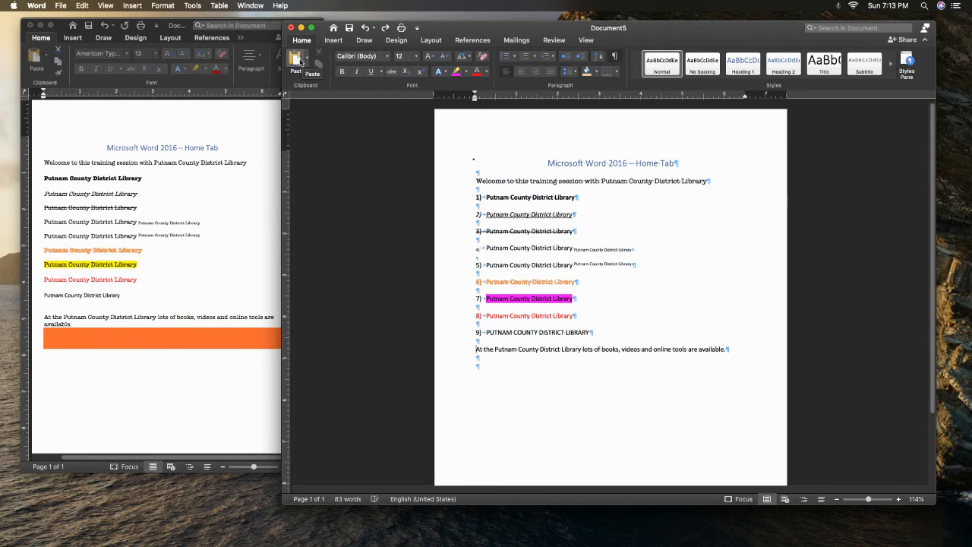
click(297, 61)
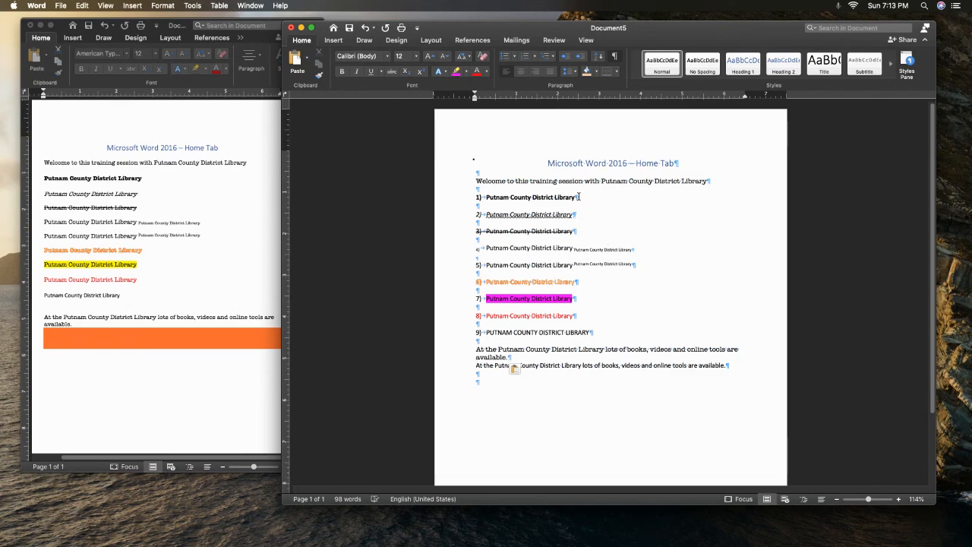
Copy and paste the bold first list line over itself, and show the available paste options.
drag(574, 197, 480, 197)
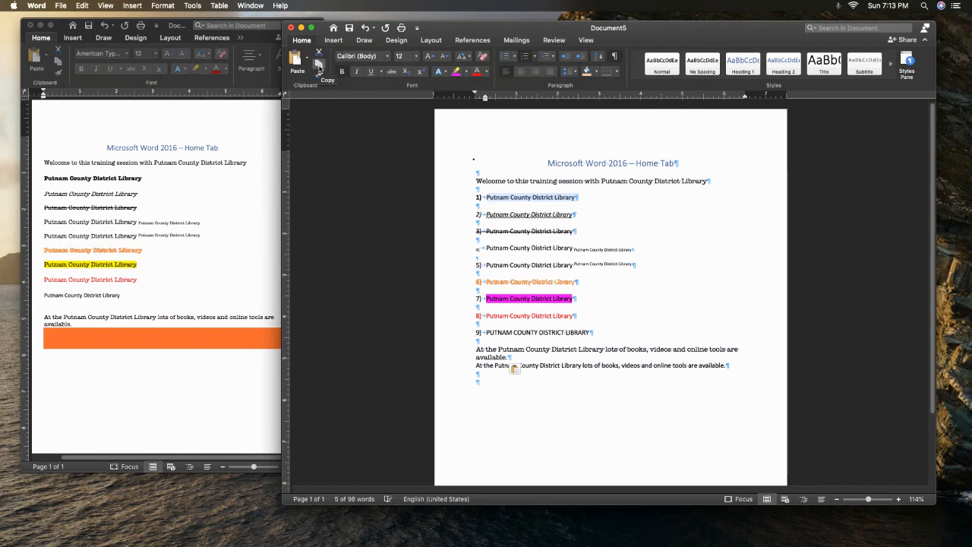
click(319, 67)
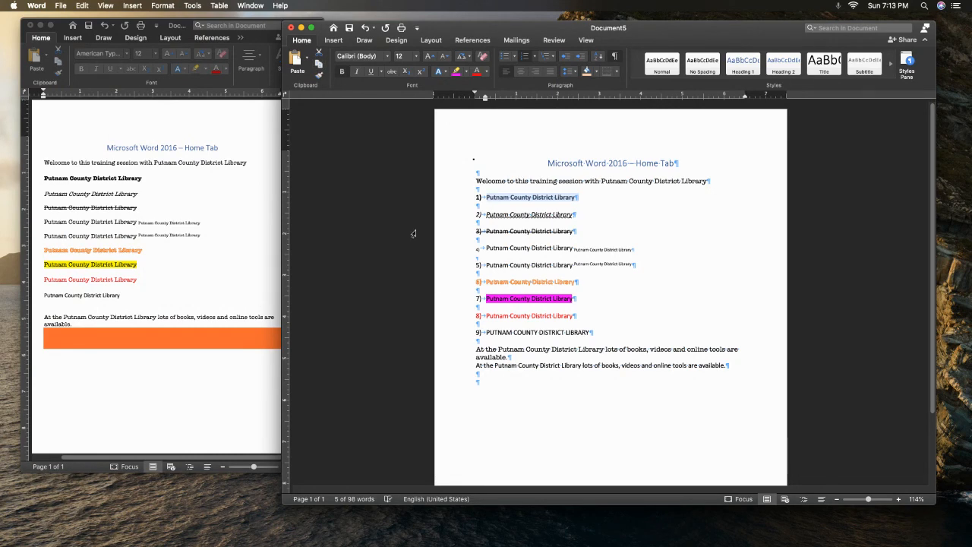
click(297, 63)
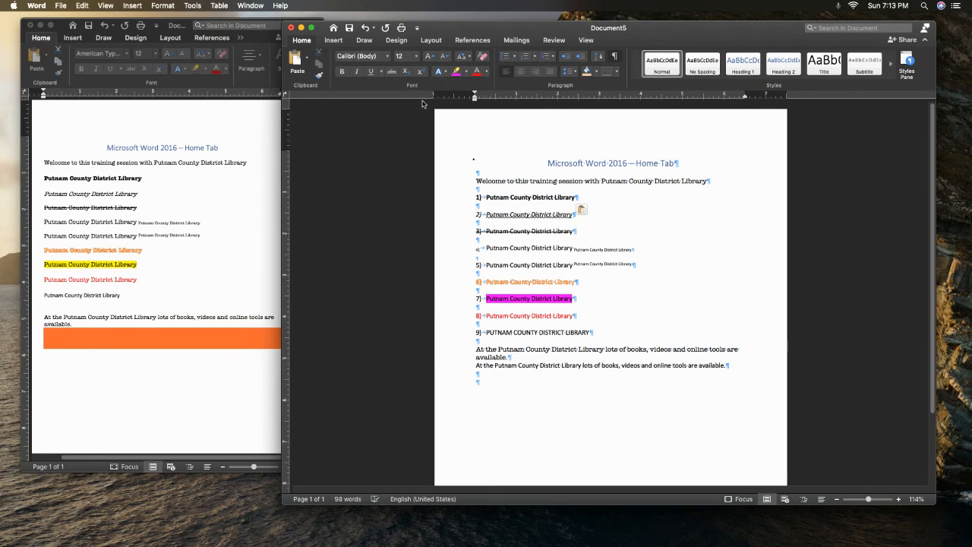
click(307, 60)
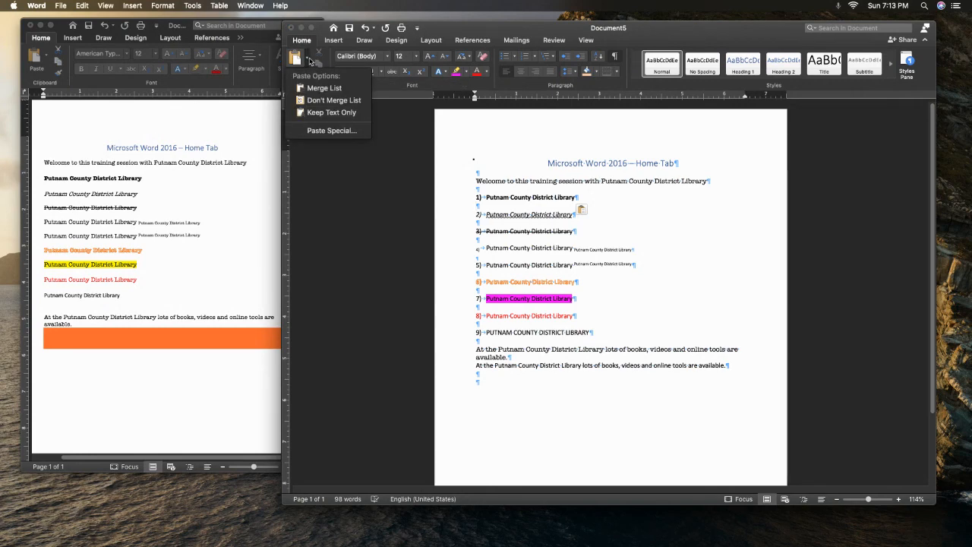
click(308, 61)
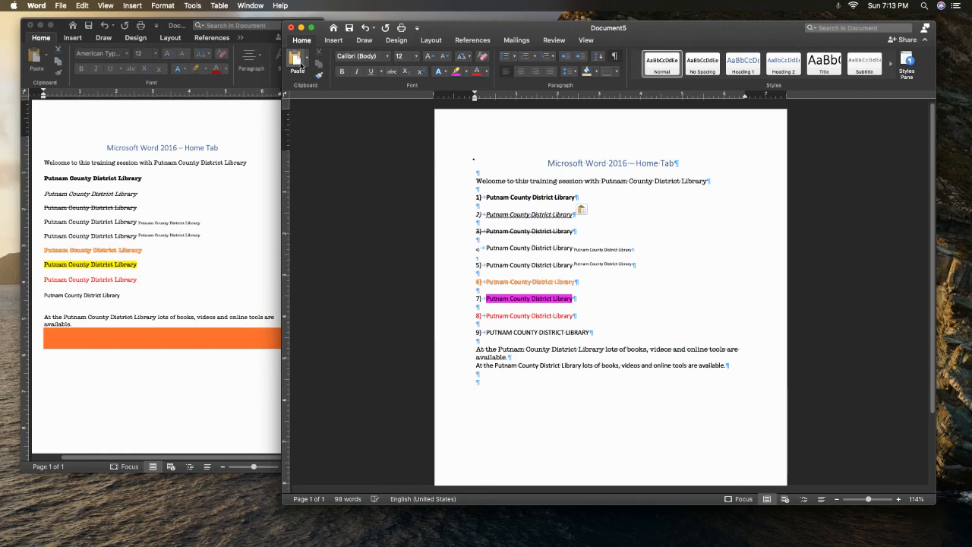